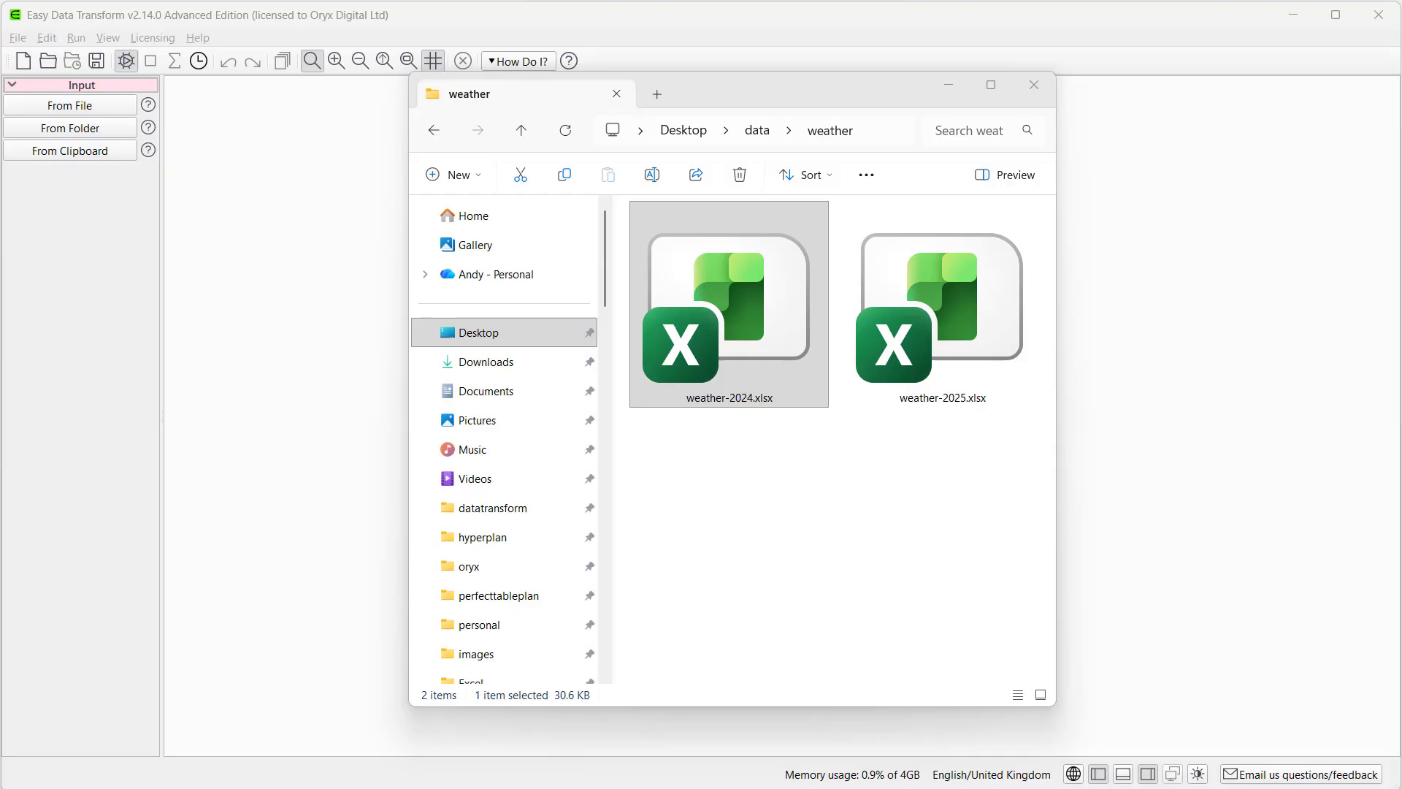
- Open weather-2024.xlsx in Excel to examine its columns and monthly sheets, and close the workbook
double_click(742, 313)
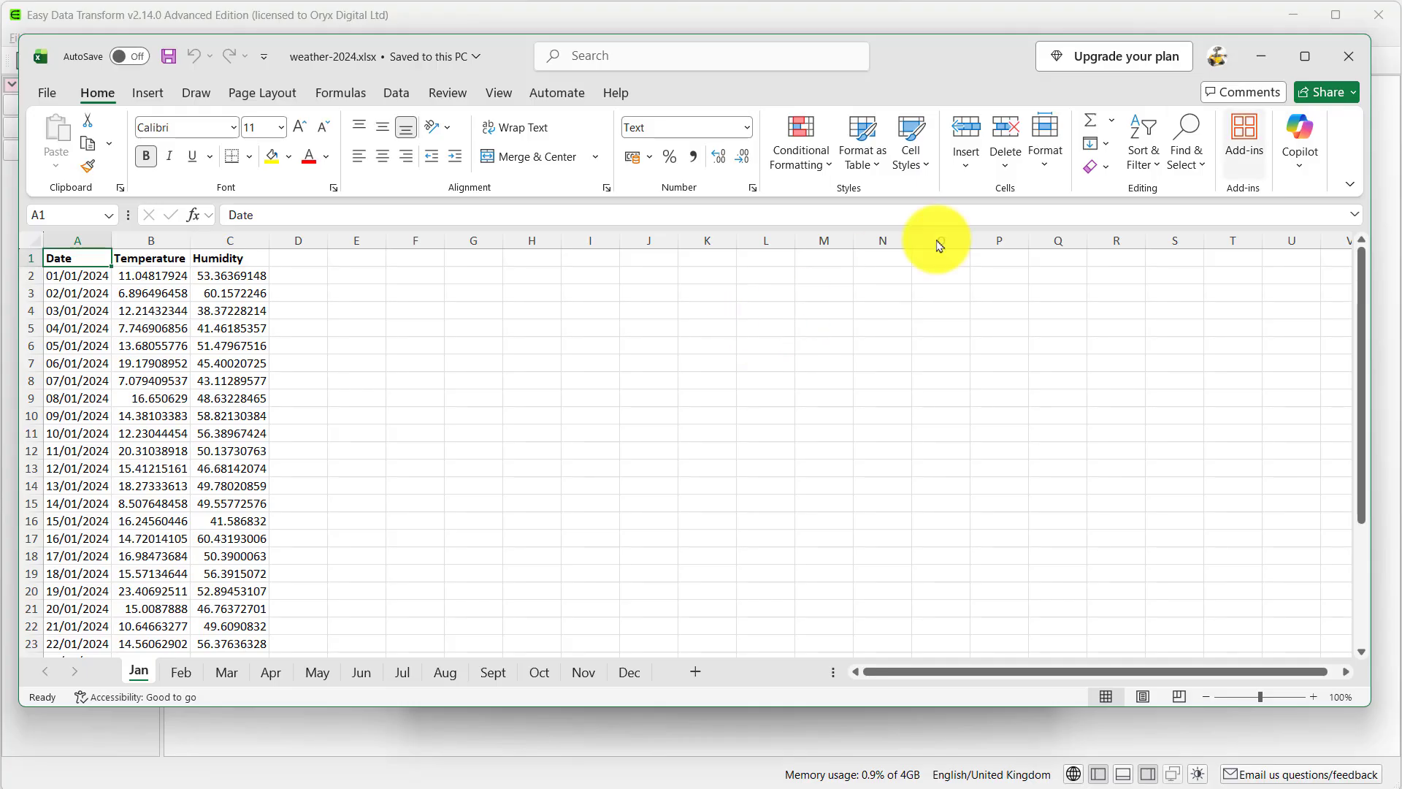
click(1349, 58)
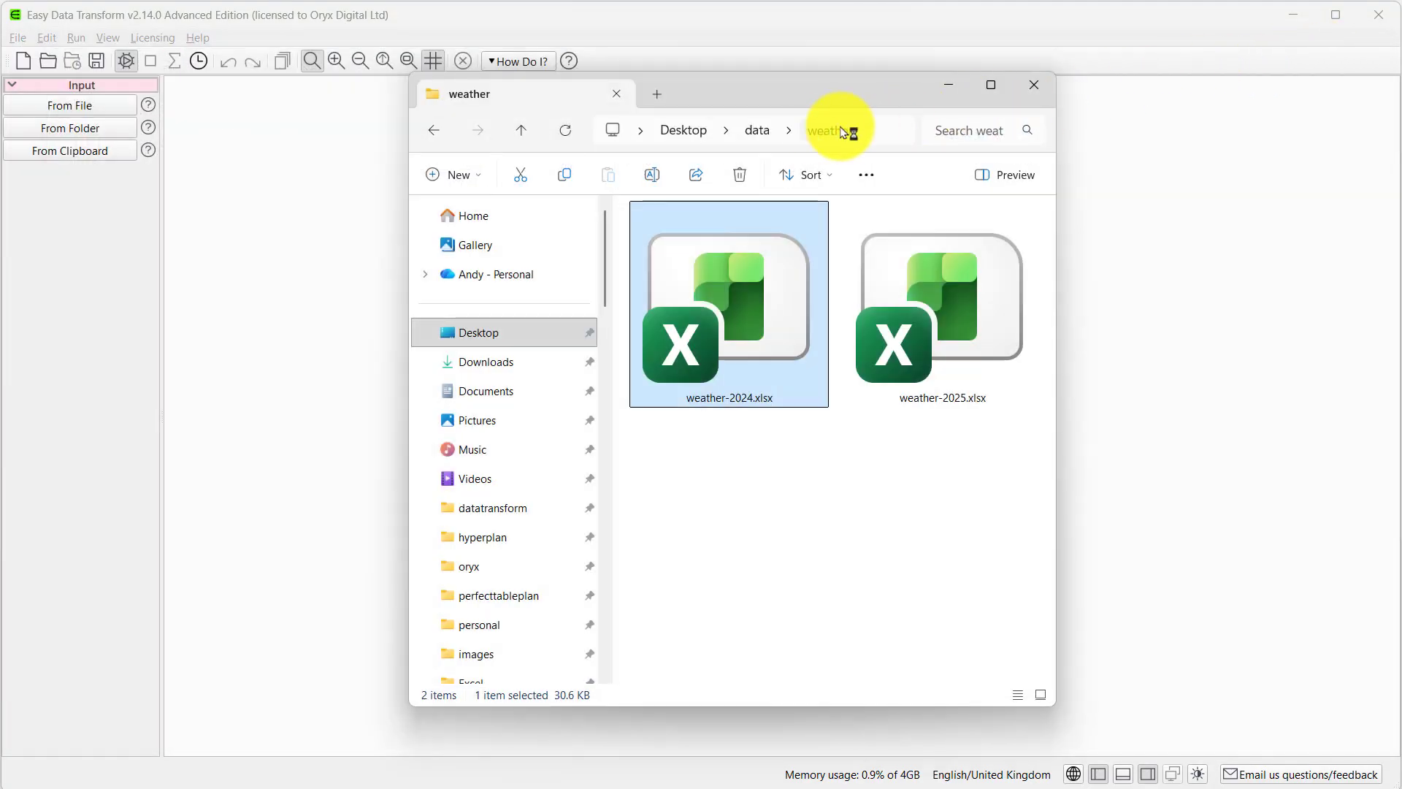
- Start a folder input in Easy Data Transform from the weather folder and list its matching files and sheets
drag(730, 307, 284, 330)
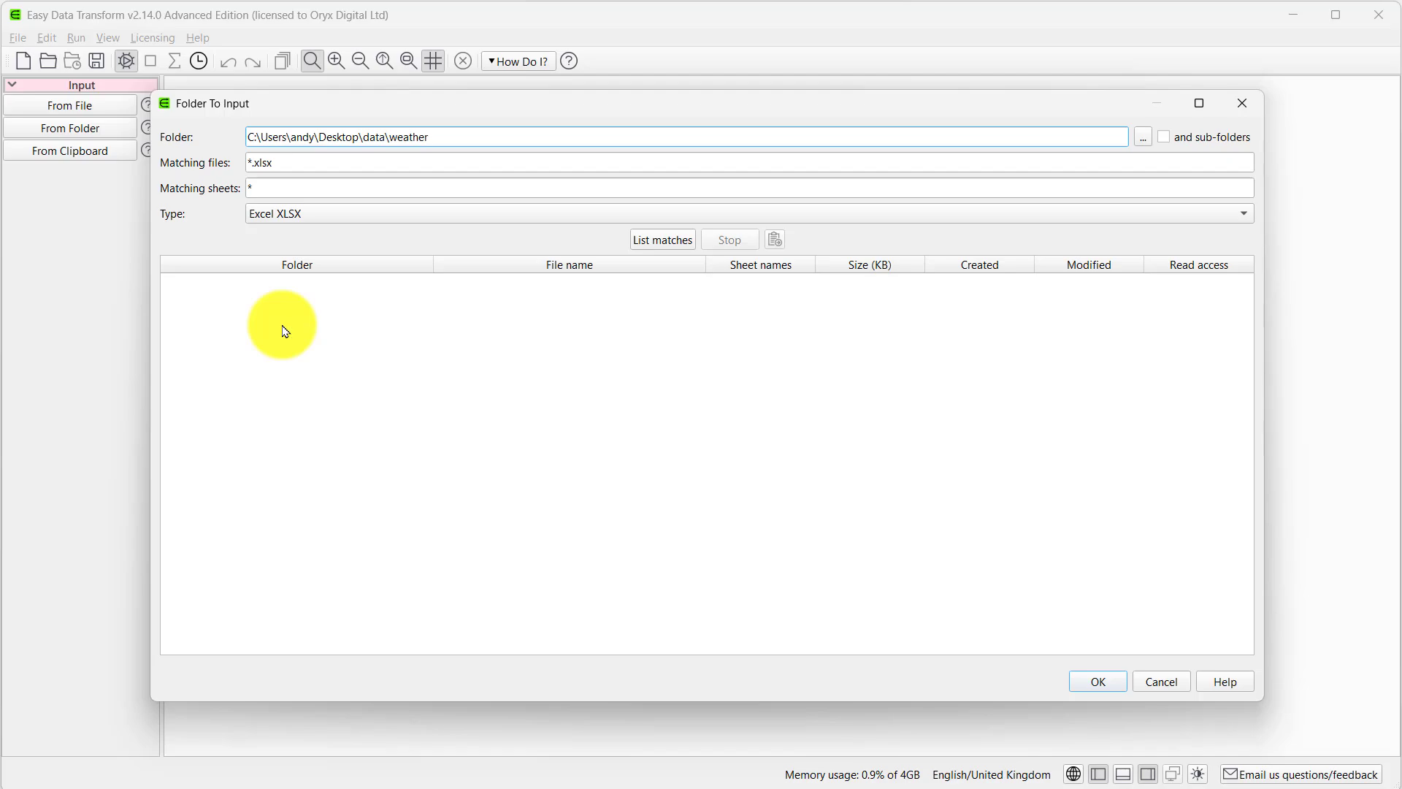
click(650, 245)
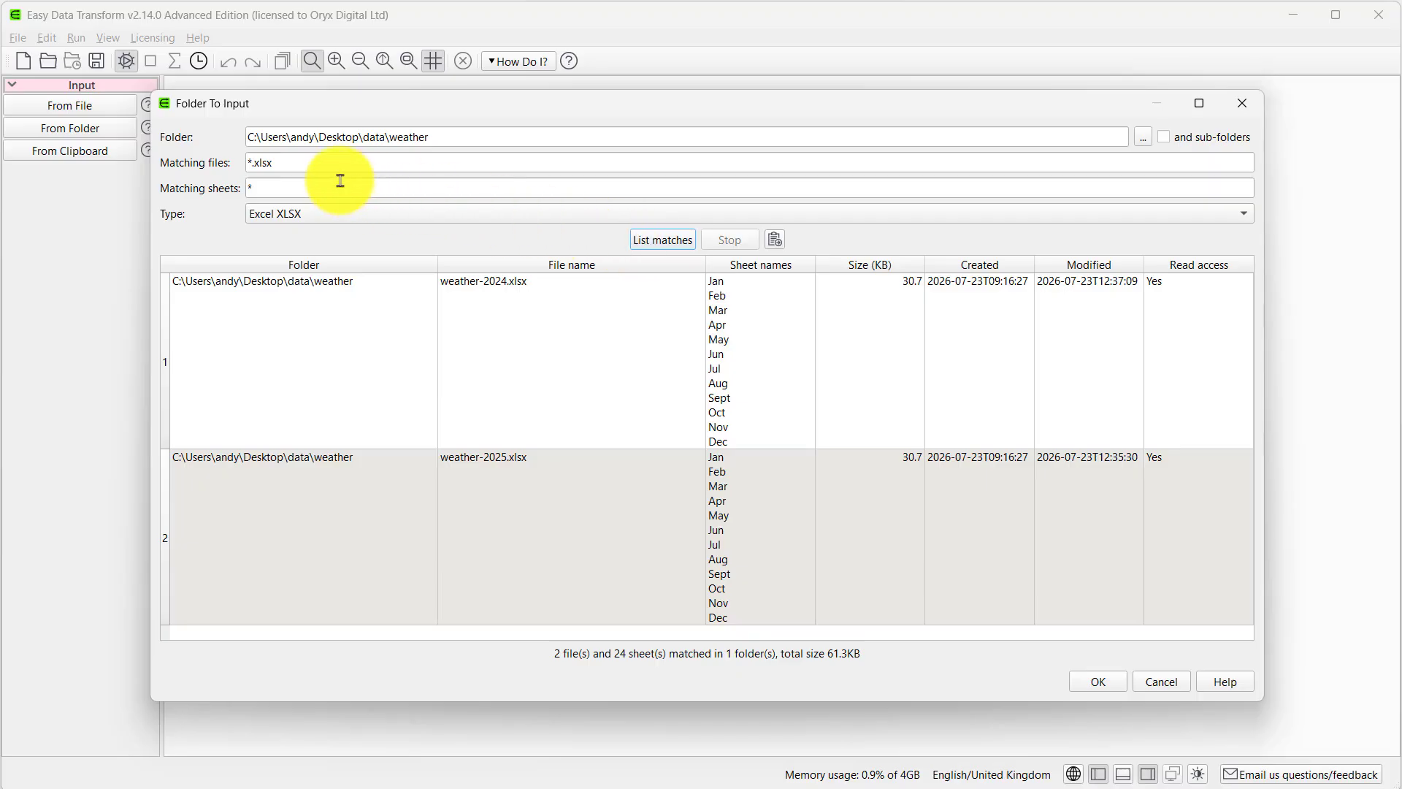
- Try restricting the matching files to *2025.xlsx and list the matches
click(251, 162)
text(2025)
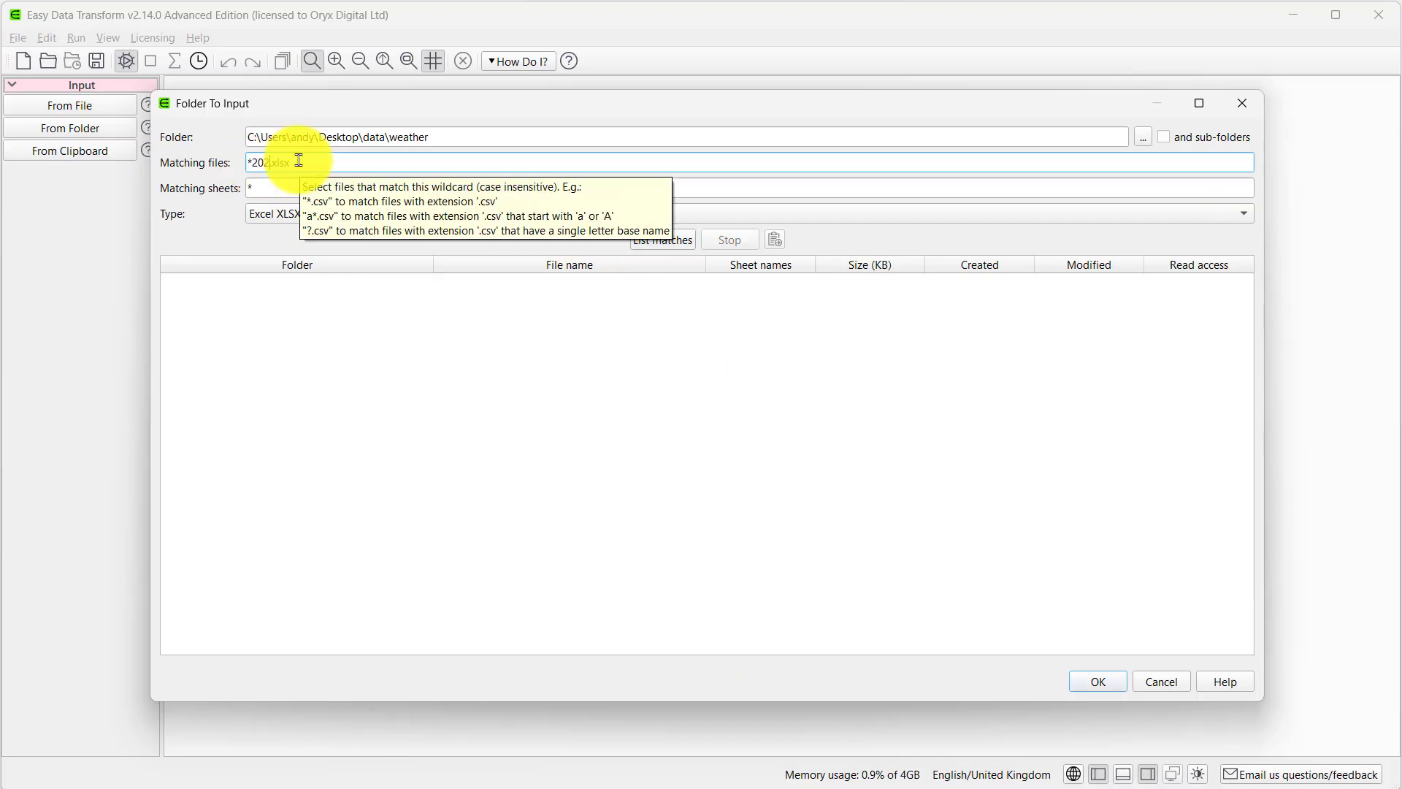
click(648, 241)
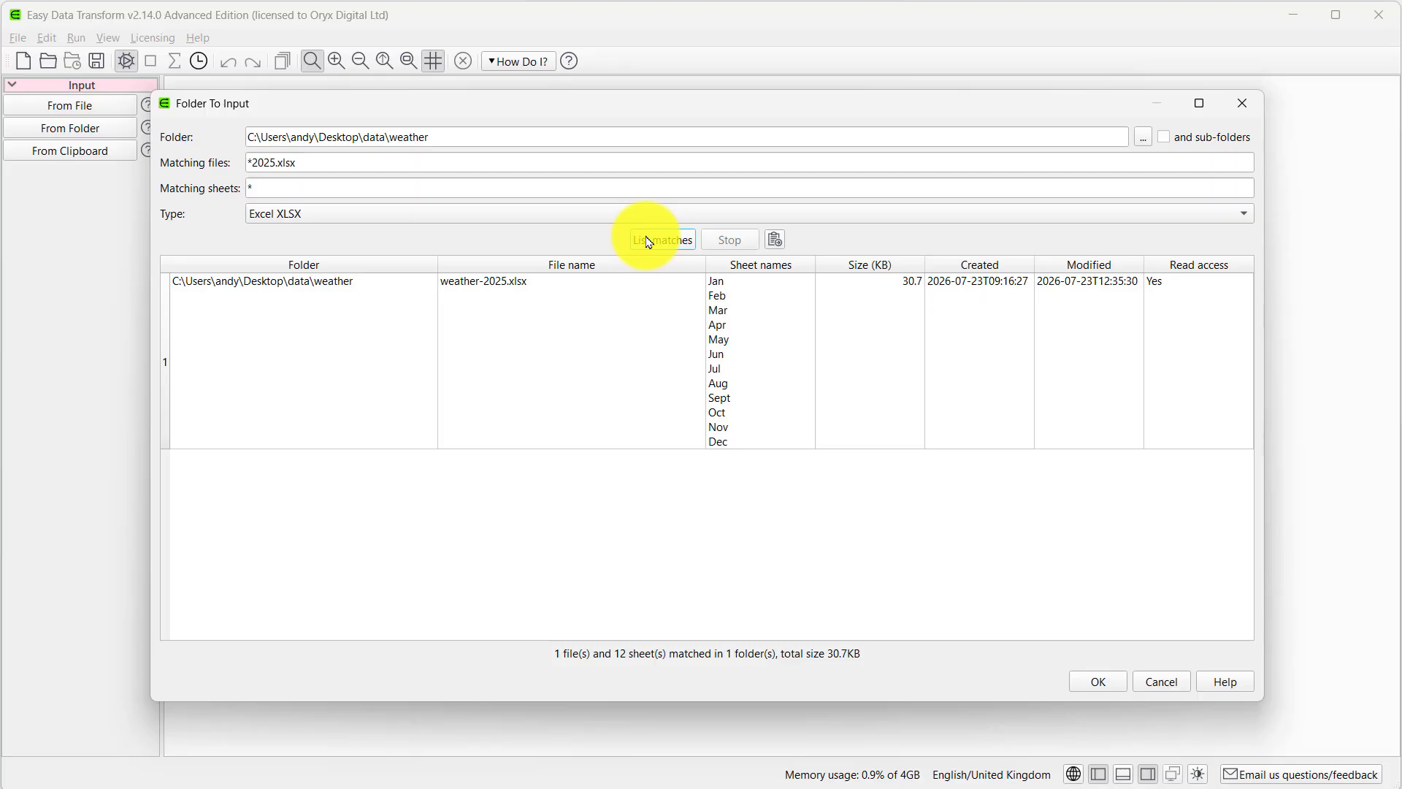
- Set the matching files pattern back to *.xlsx, list the matches again, and create the folder input
double_click(265, 162)
key(BackSpace)
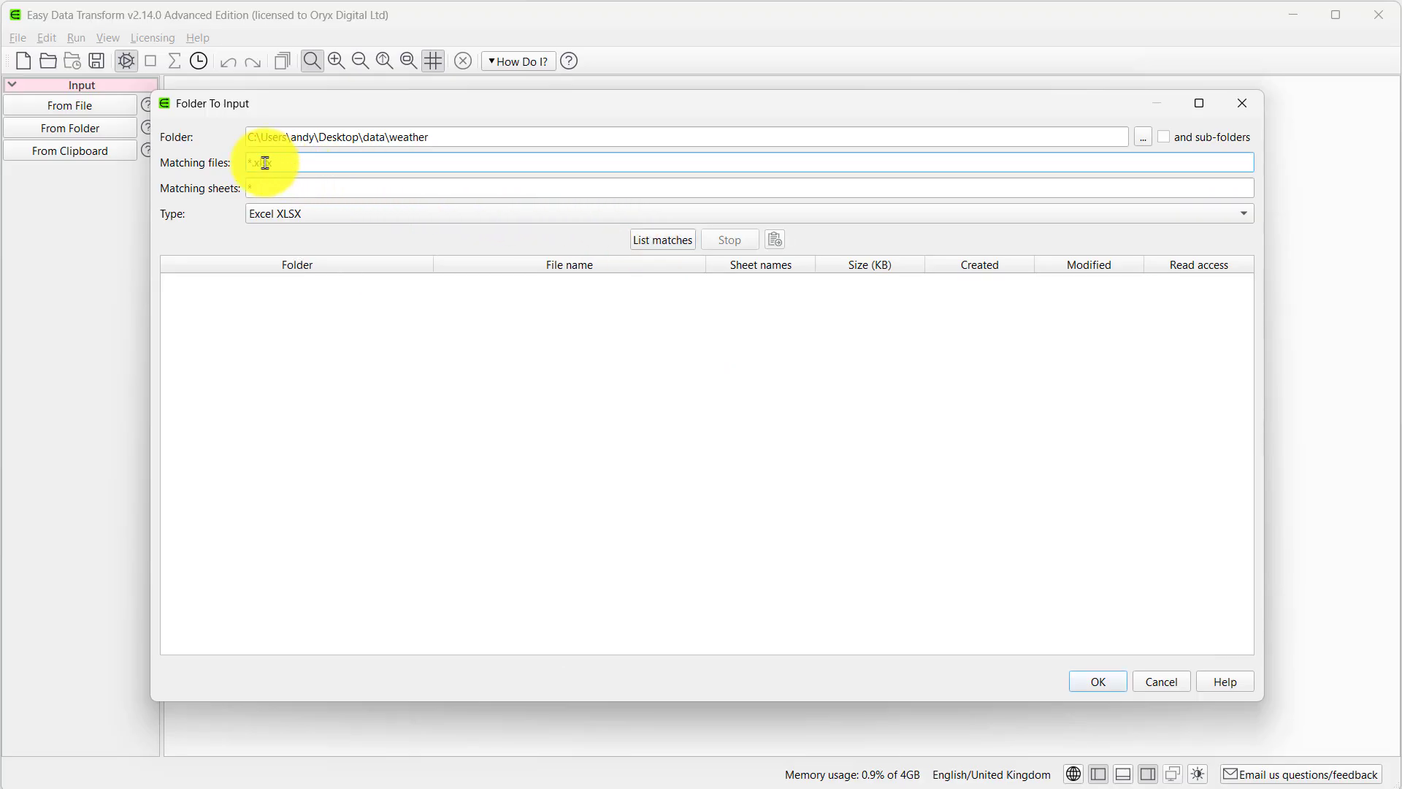
click(654, 245)
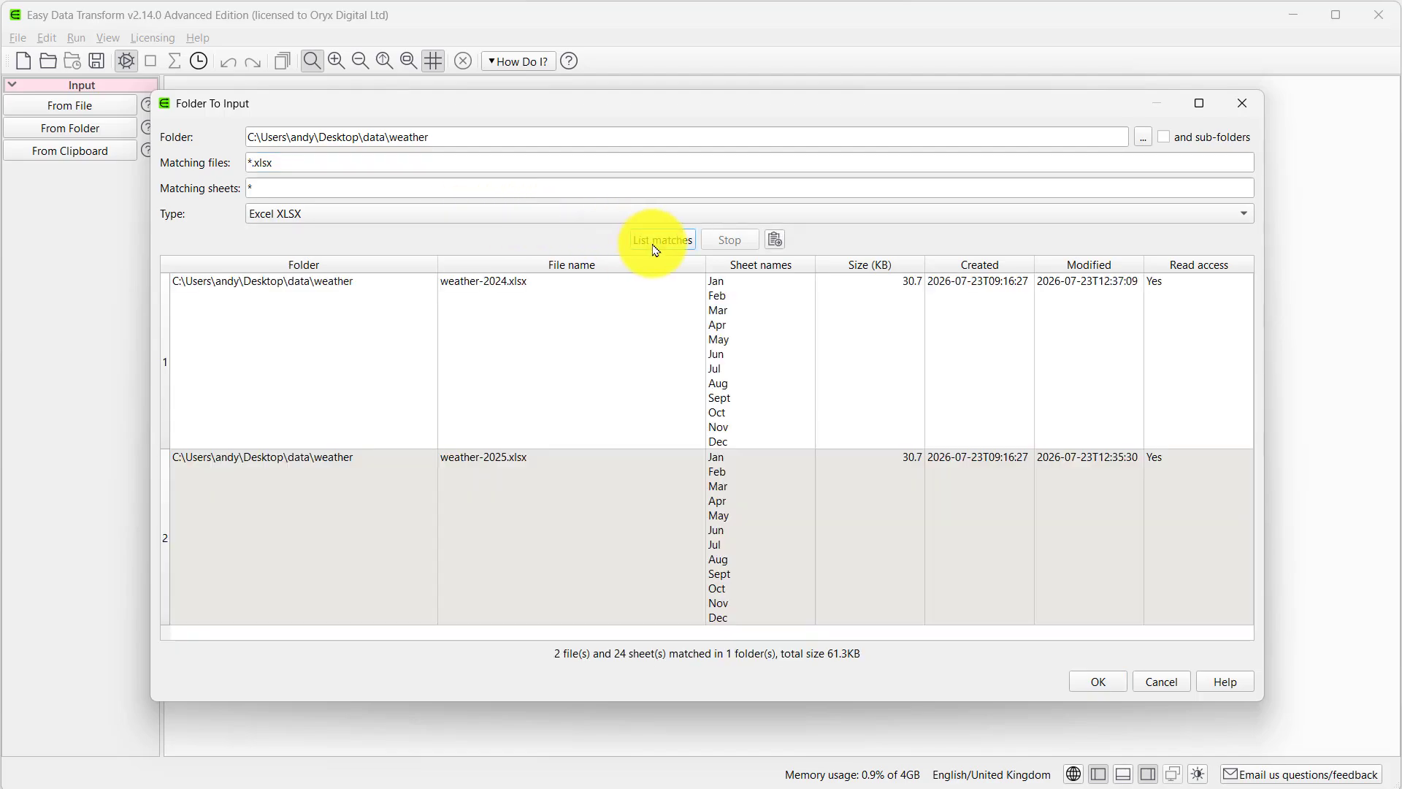
click(1095, 683)
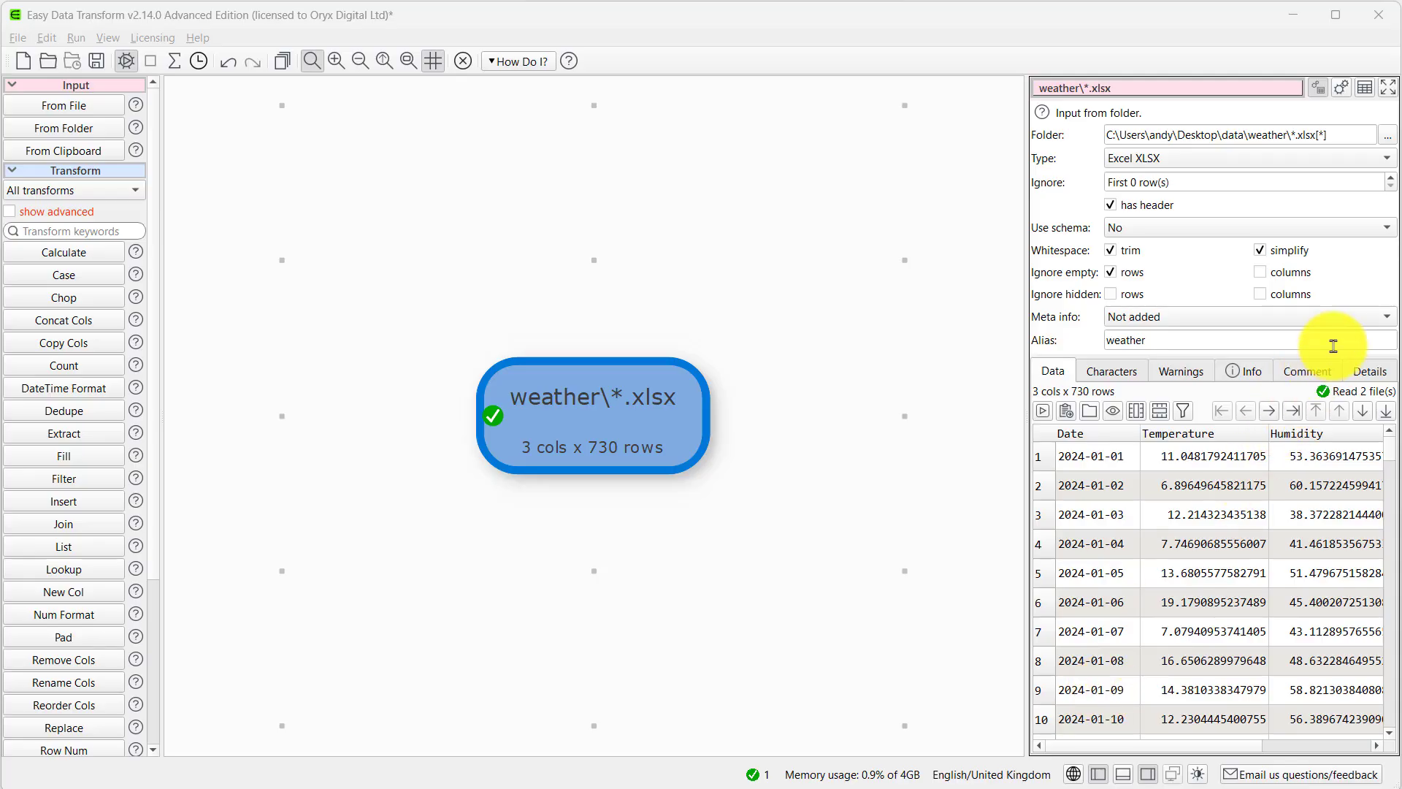
- Add meta information to every row of the weather input as $(FileName)[$(FileSheetName)] in a Meta Info column
click(1368, 319)
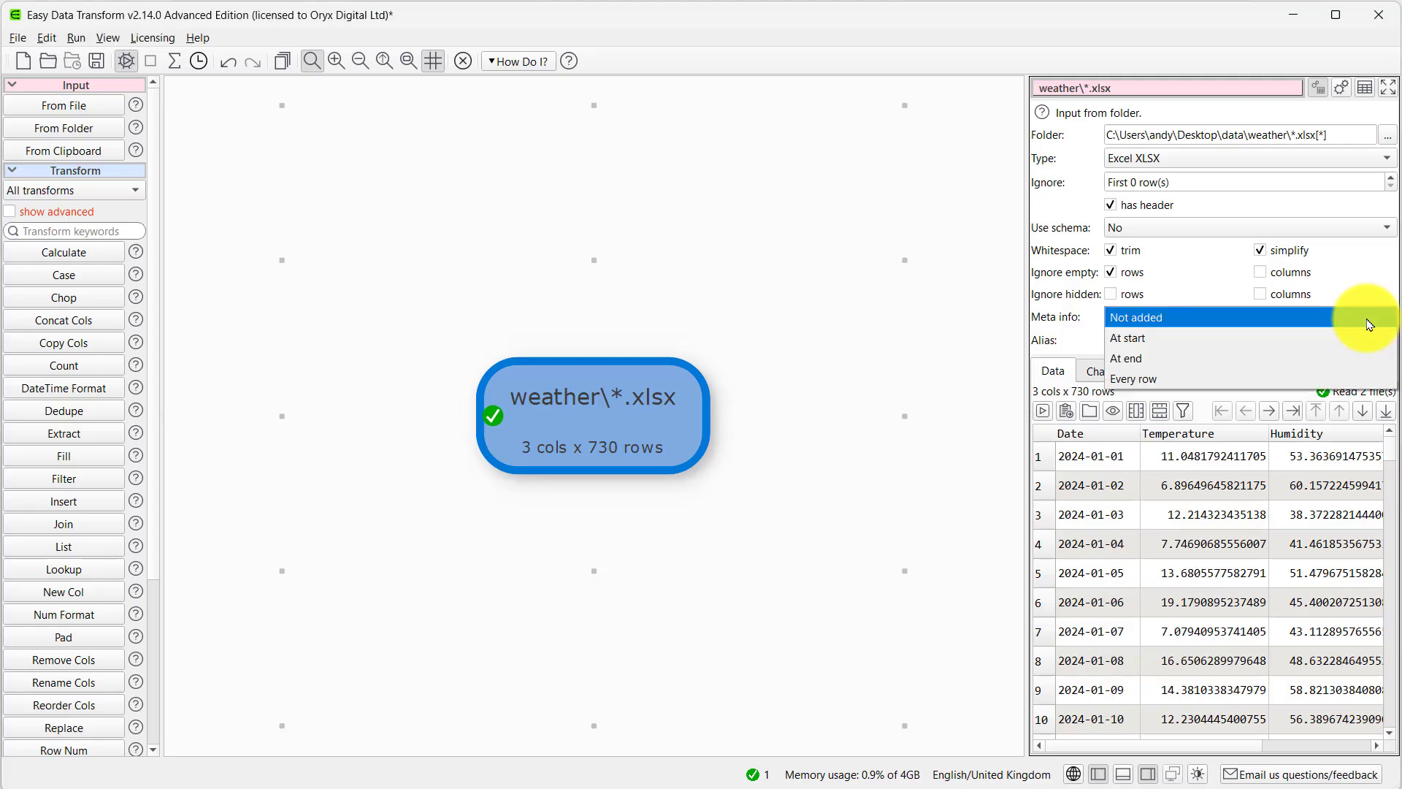
click(1336, 379)
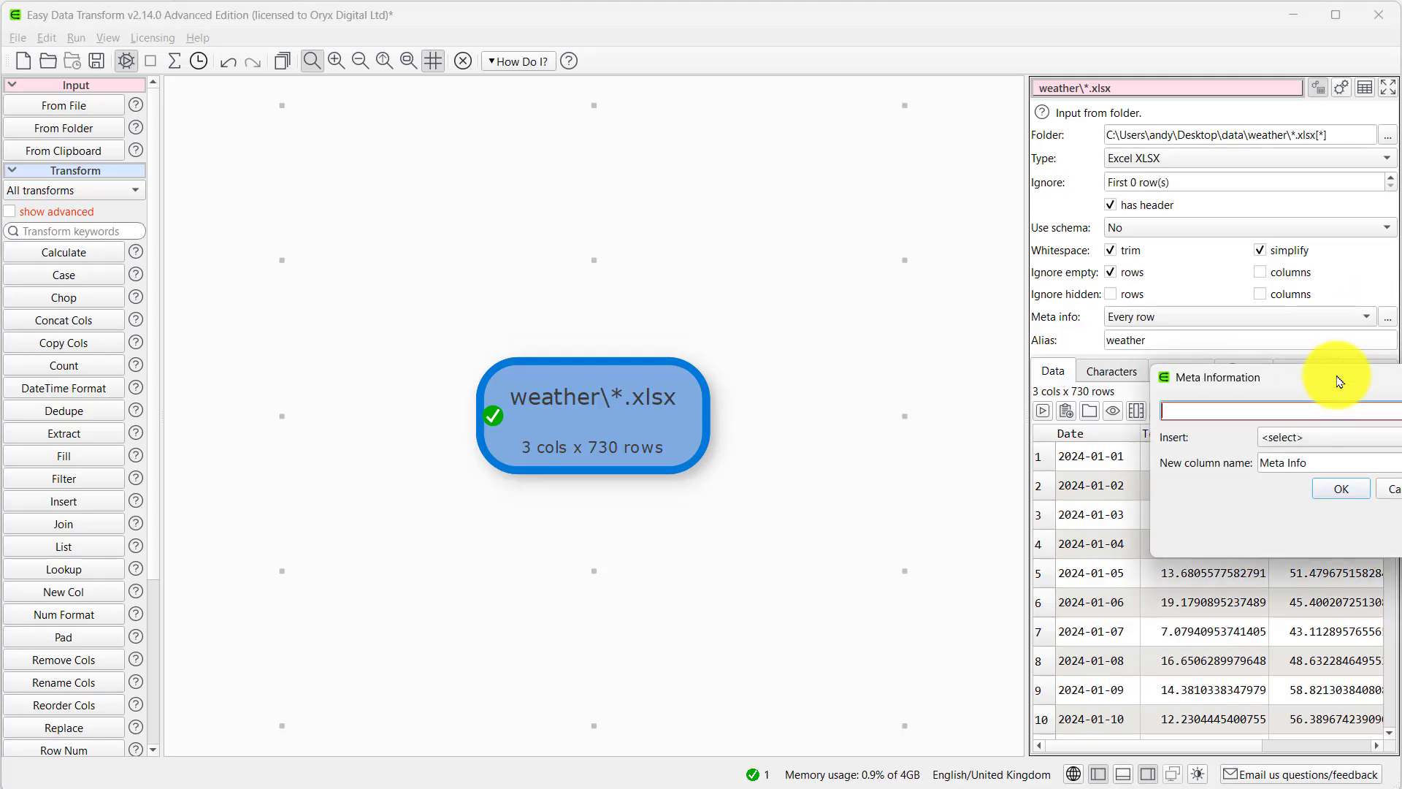
click(1305, 438)
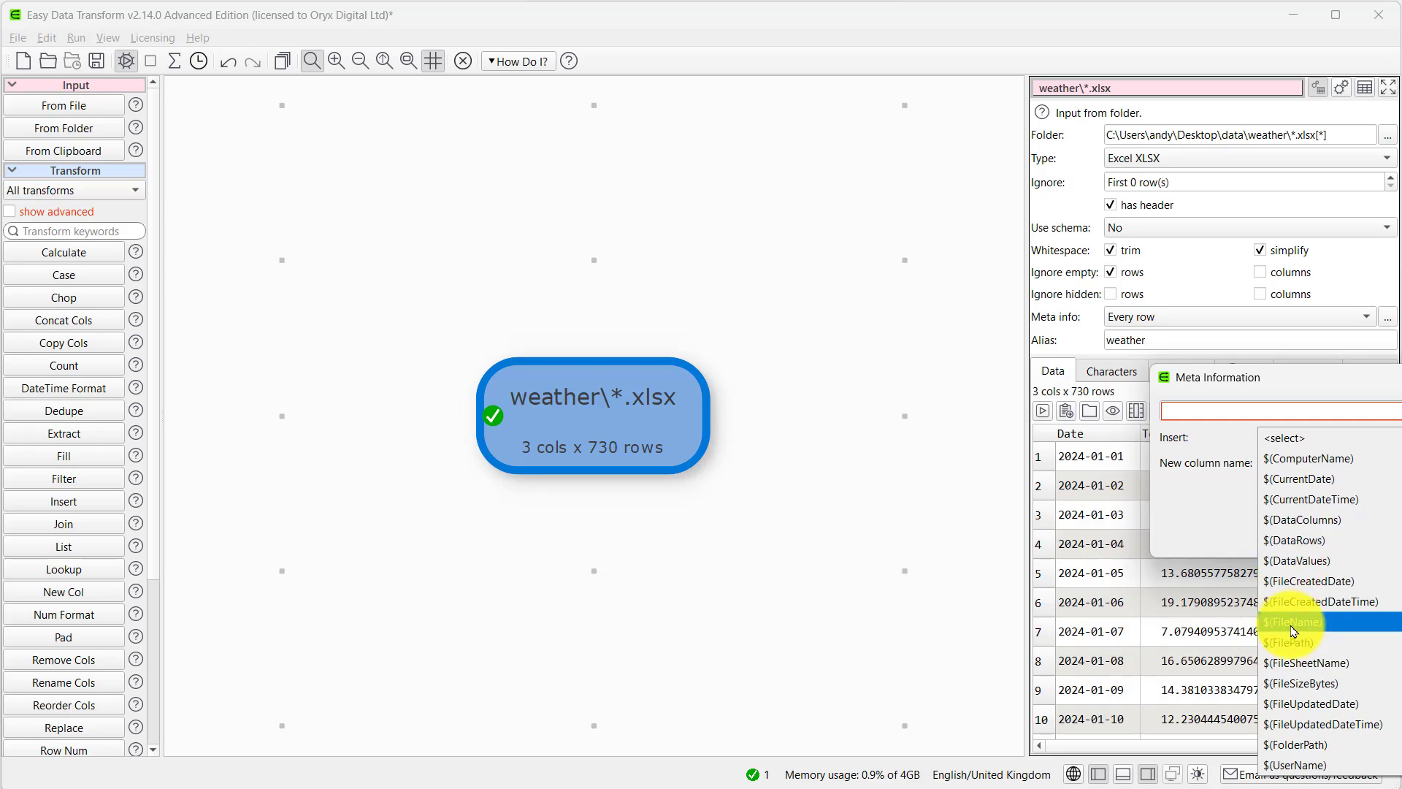
click(1291, 621)
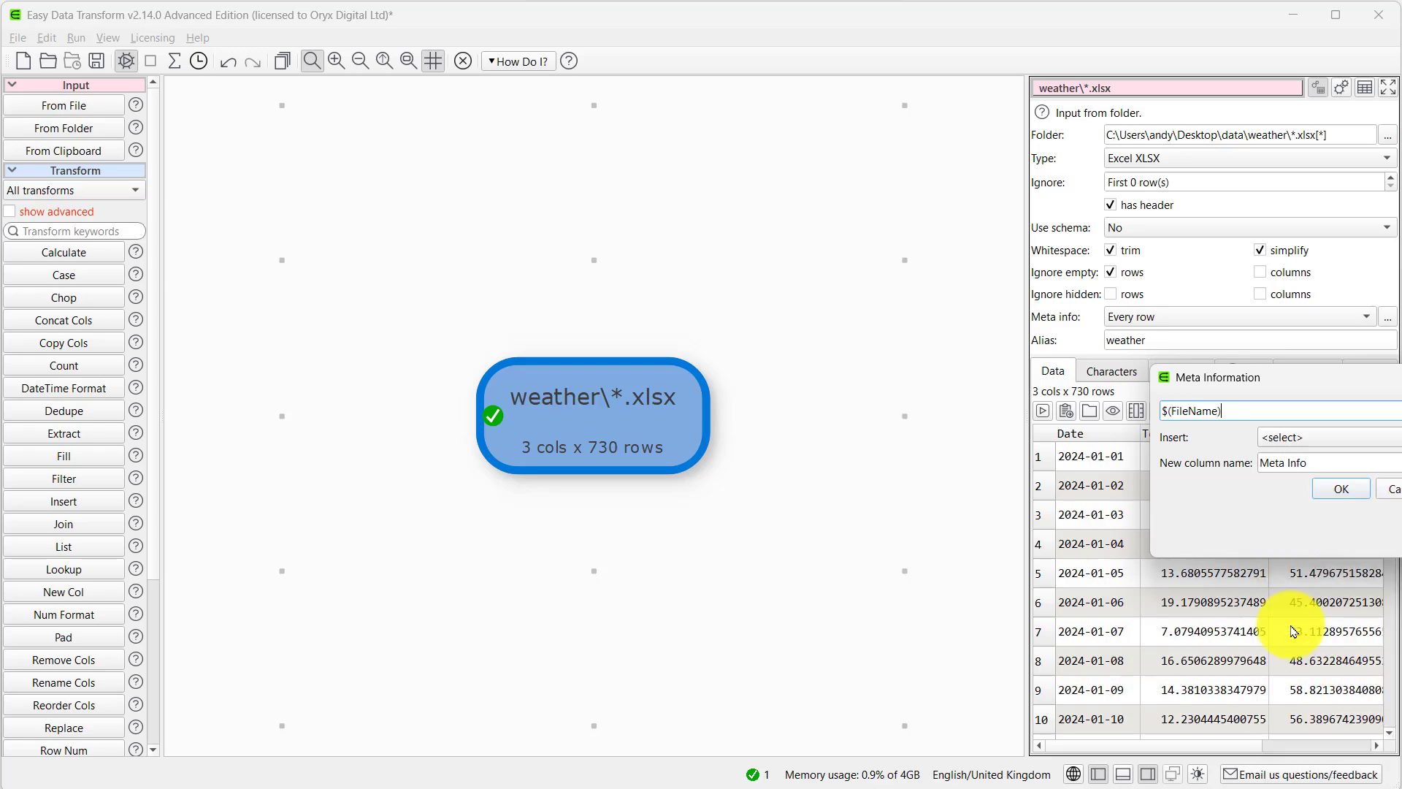
click(1351, 440)
text([)
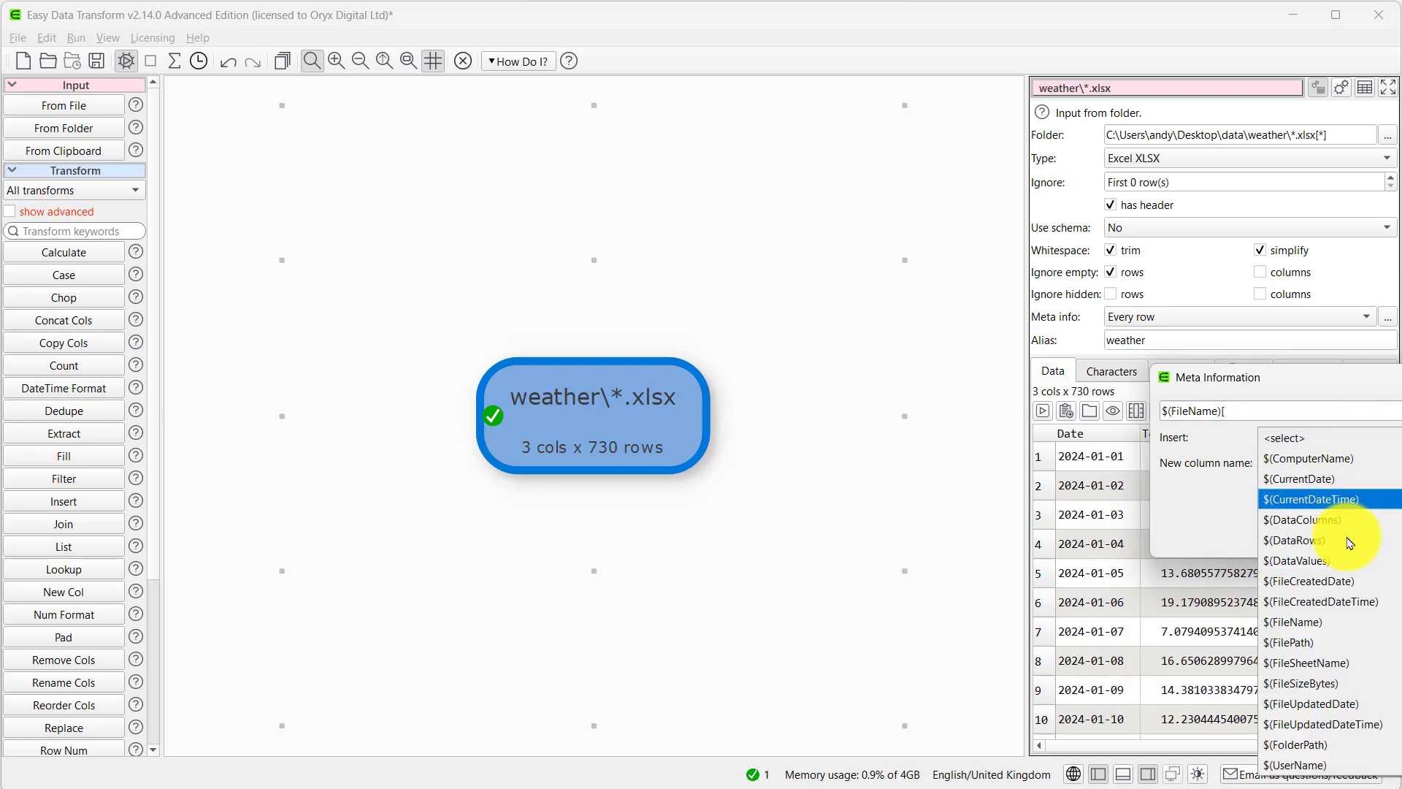
click(1333, 662)
text(])
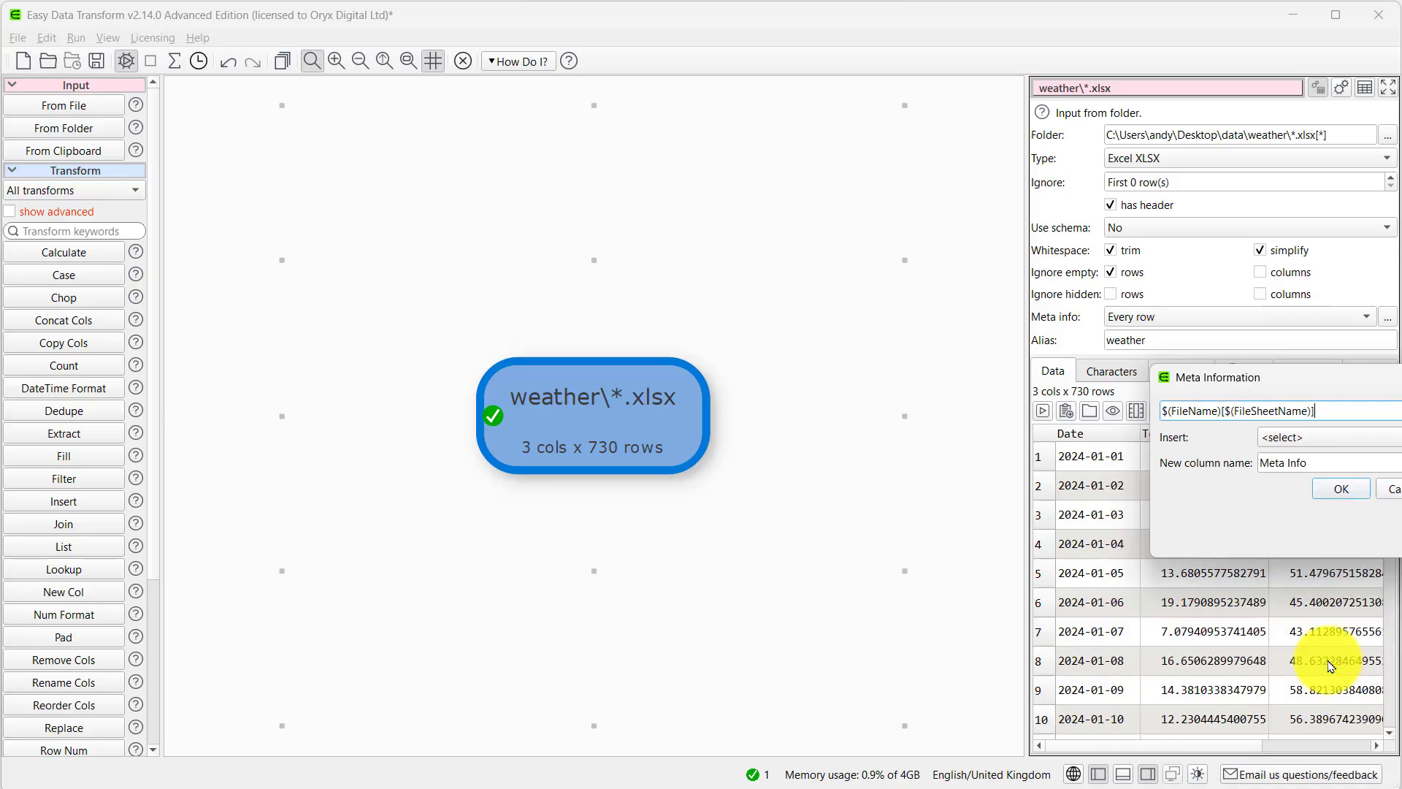
click(1323, 487)
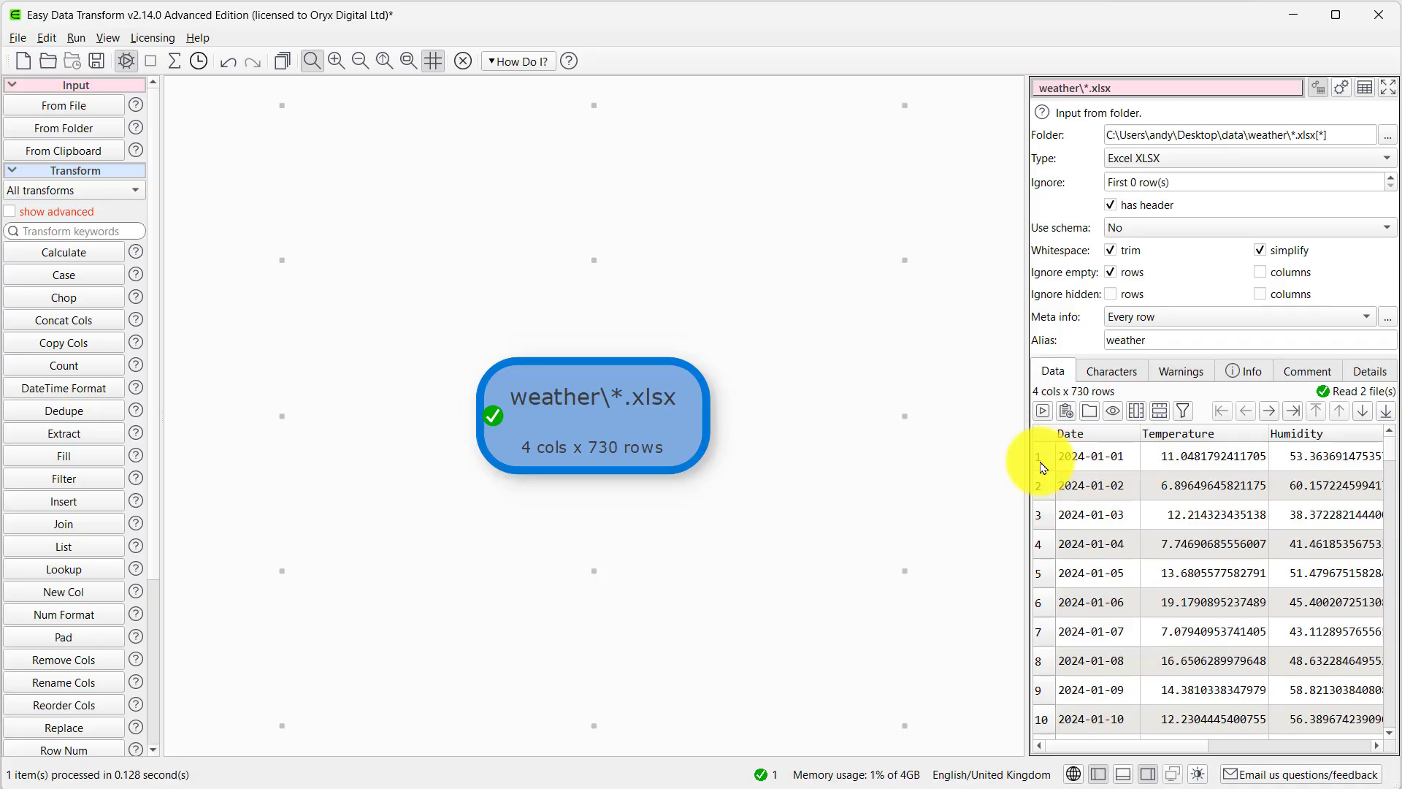
drag(1027, 461, 832, 466)
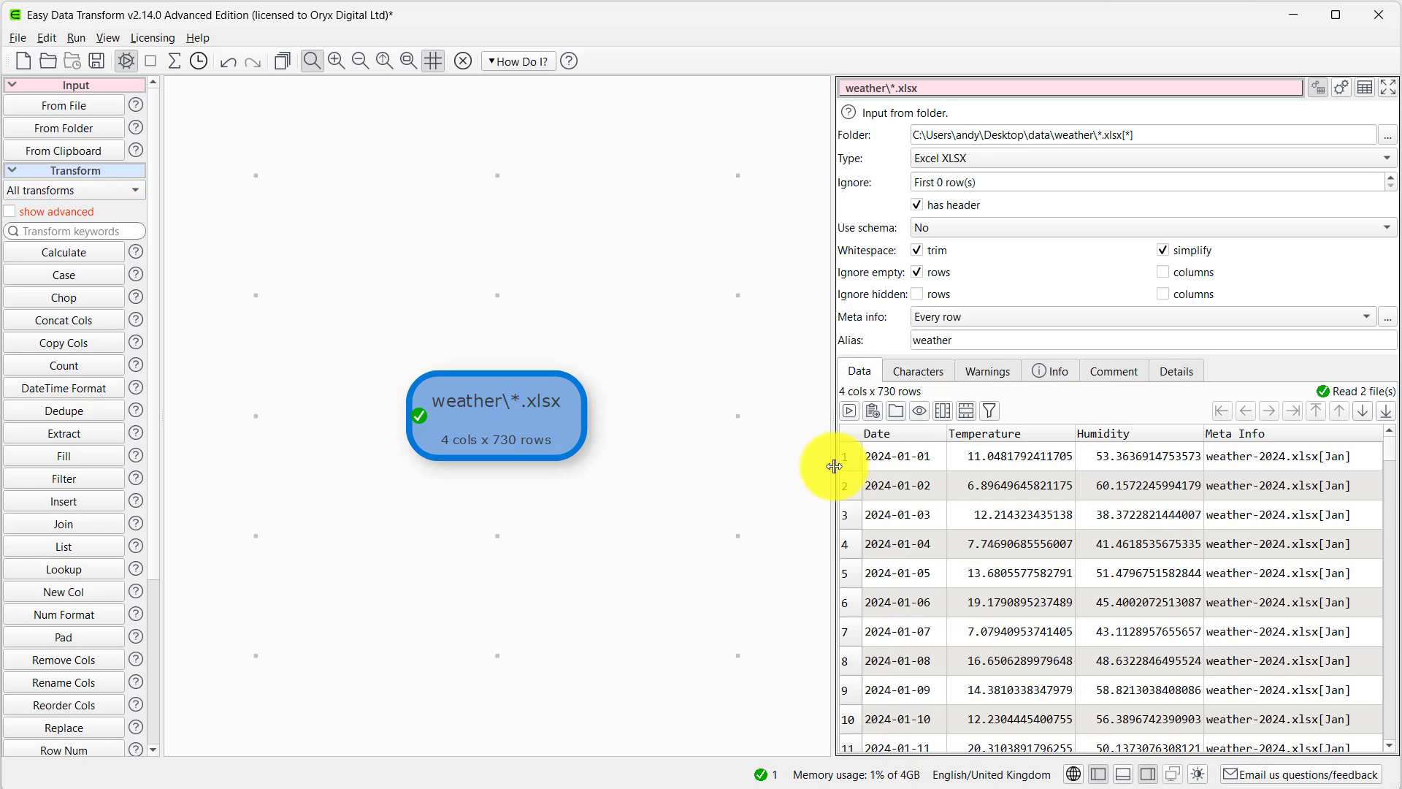
- Examine the schema options for the weather input and dismiss them without applying a schema
click(993, 228)
click(986, 250)
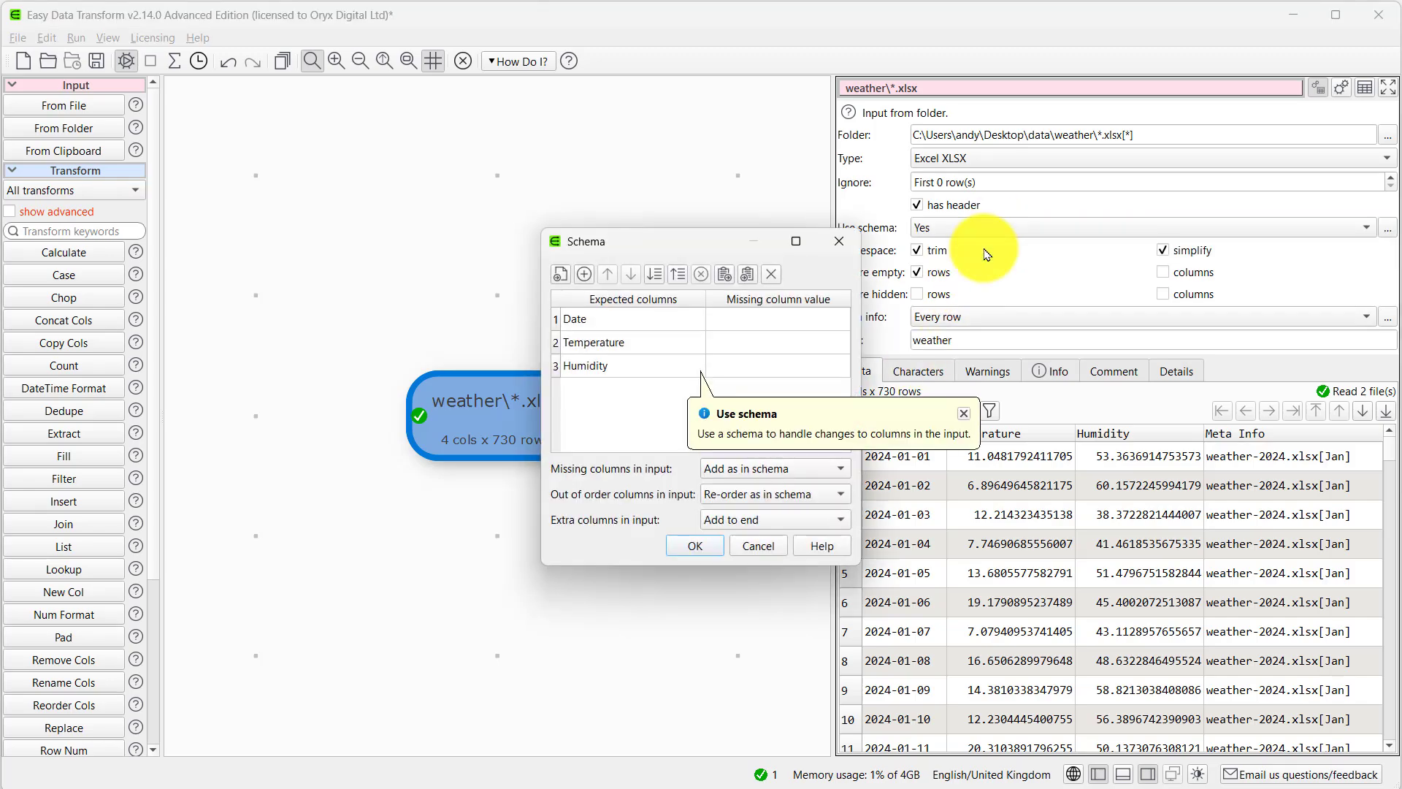
click(854, 248)
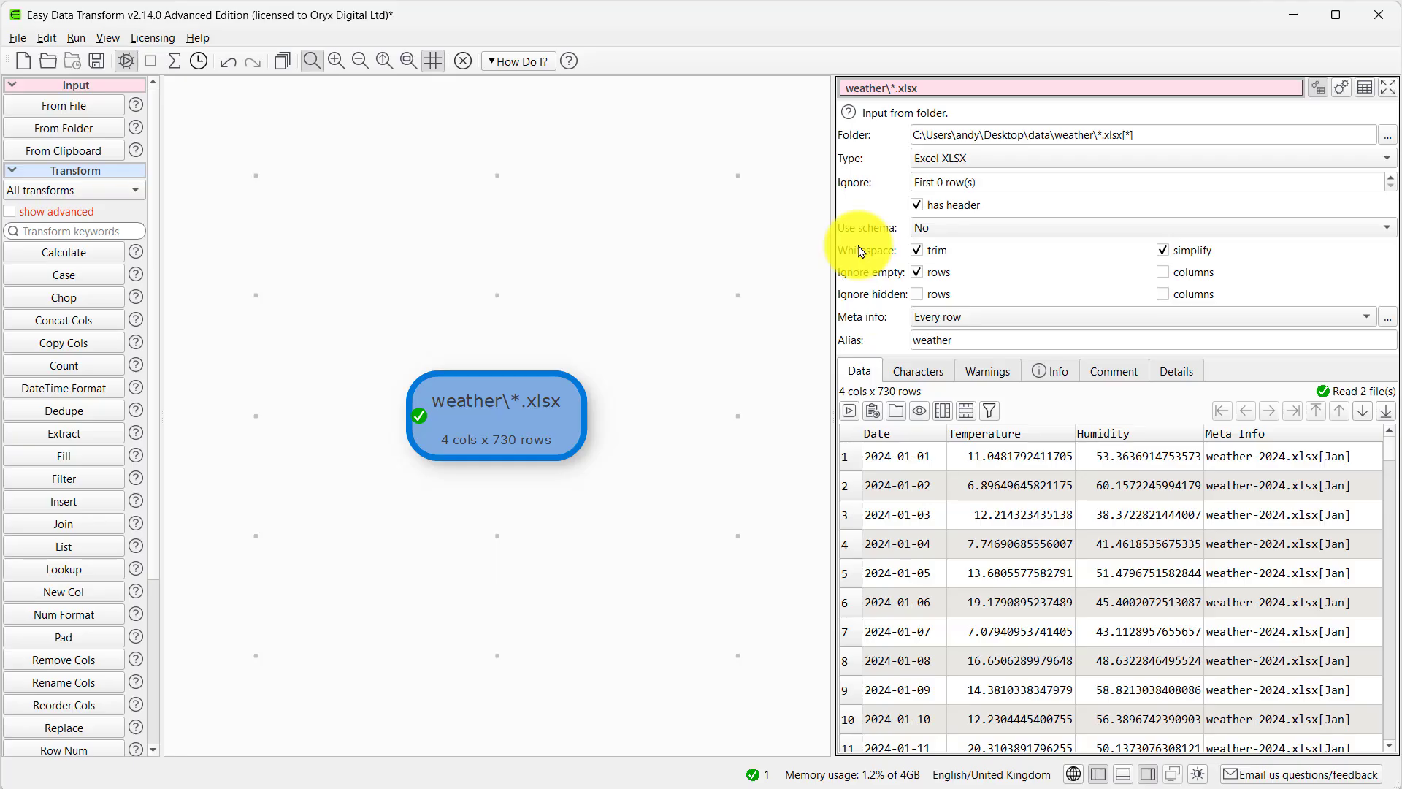
- Add a Sort transform after the weather input that sorts rows by Date in descending order
scroll(146, 657, down, 3)
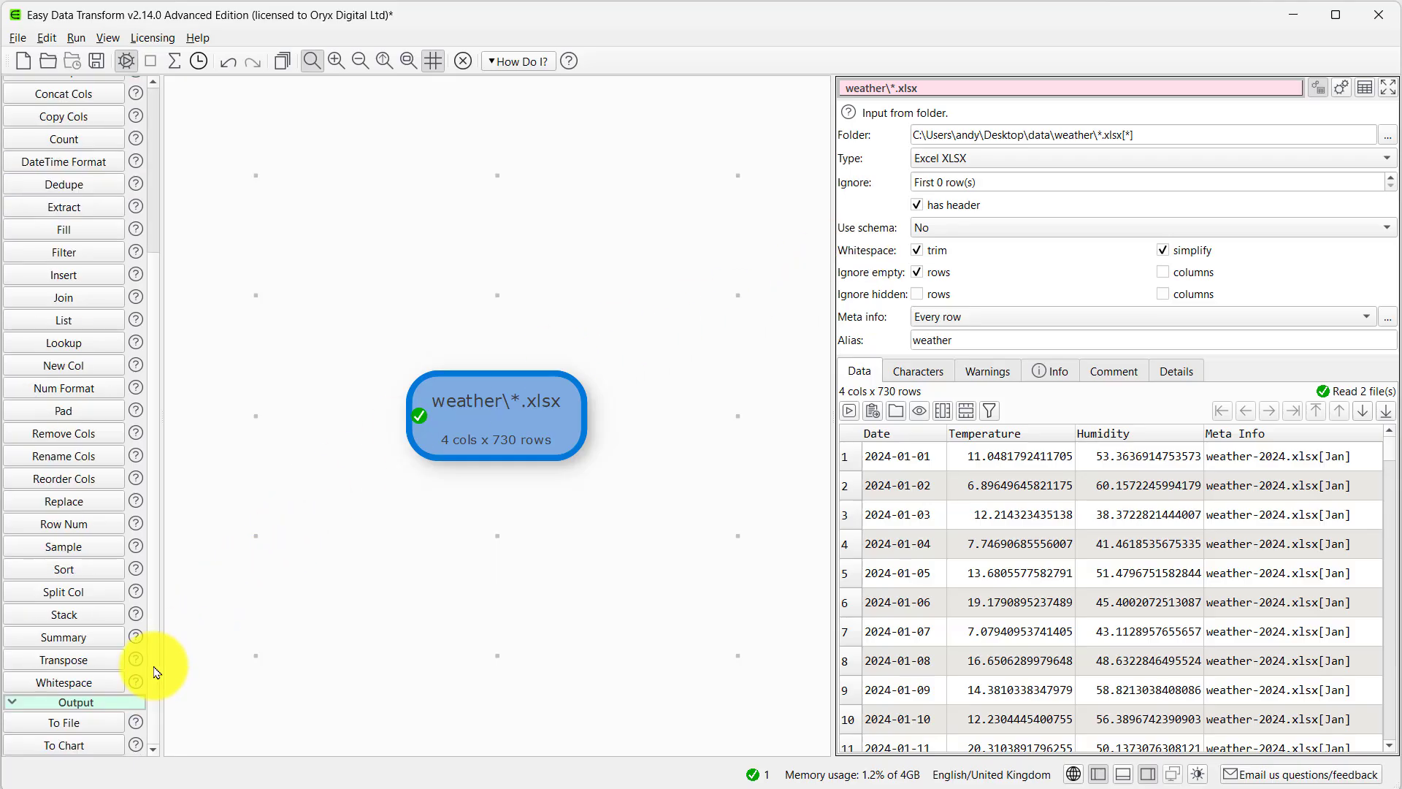
click(64, 569)
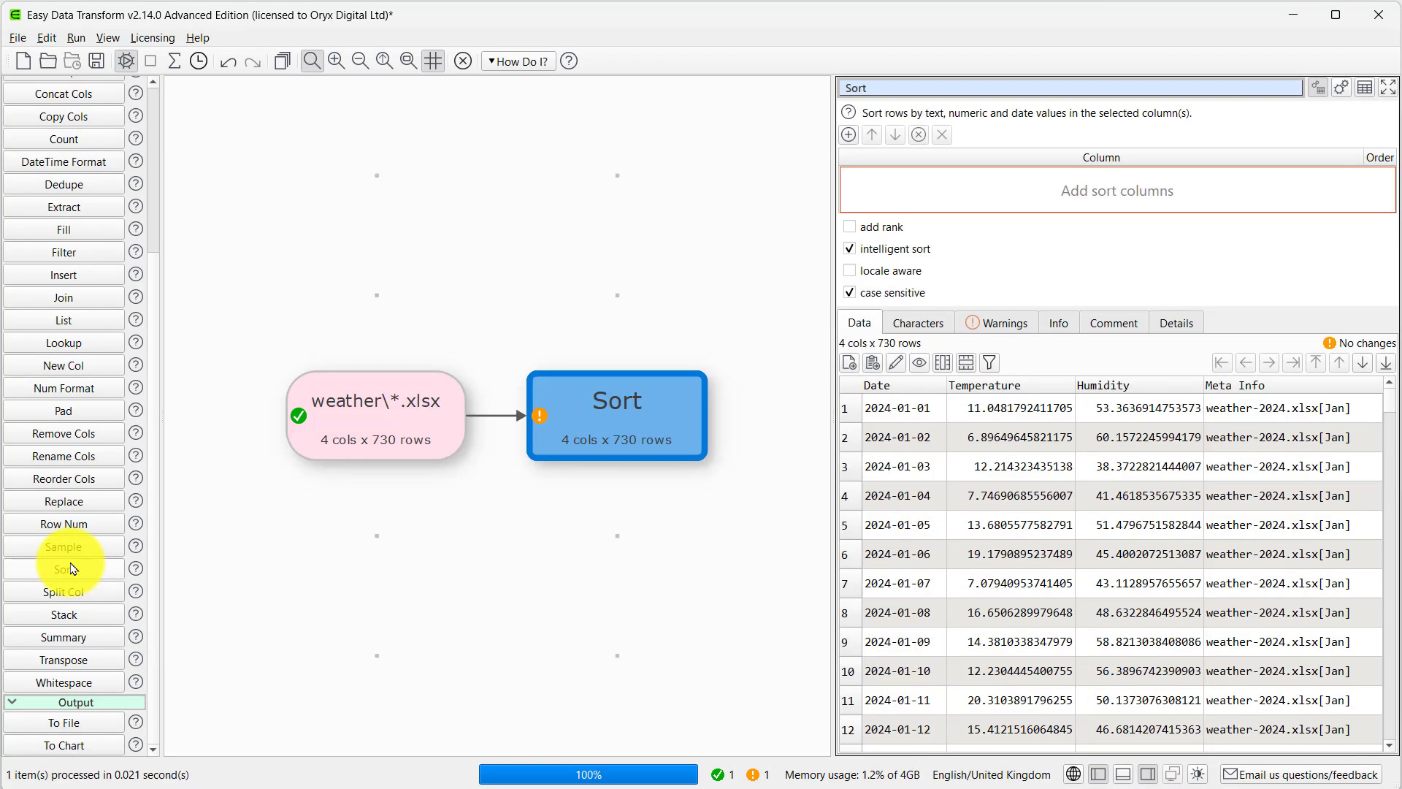
click(848, 134)
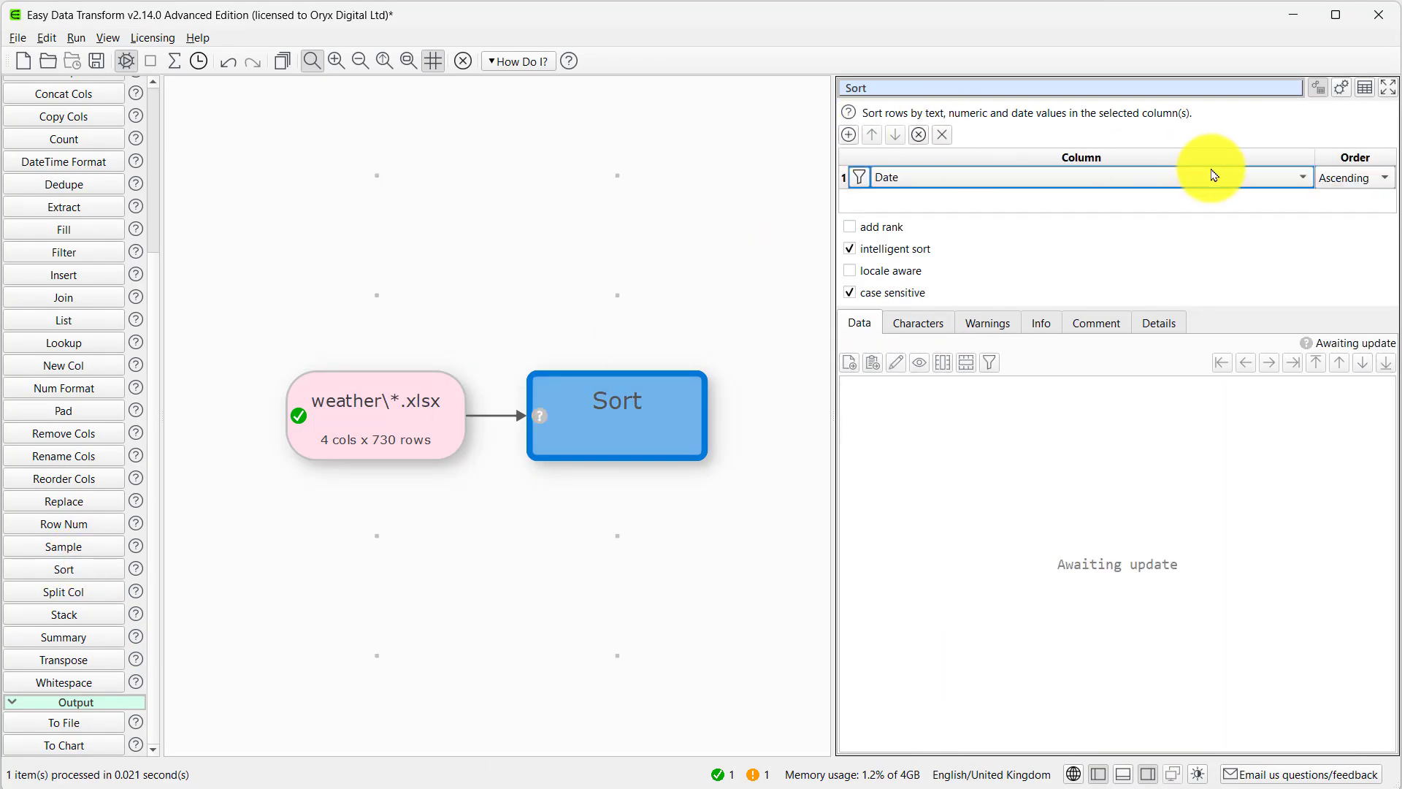
click(1371, 193)
click(1370, 196)
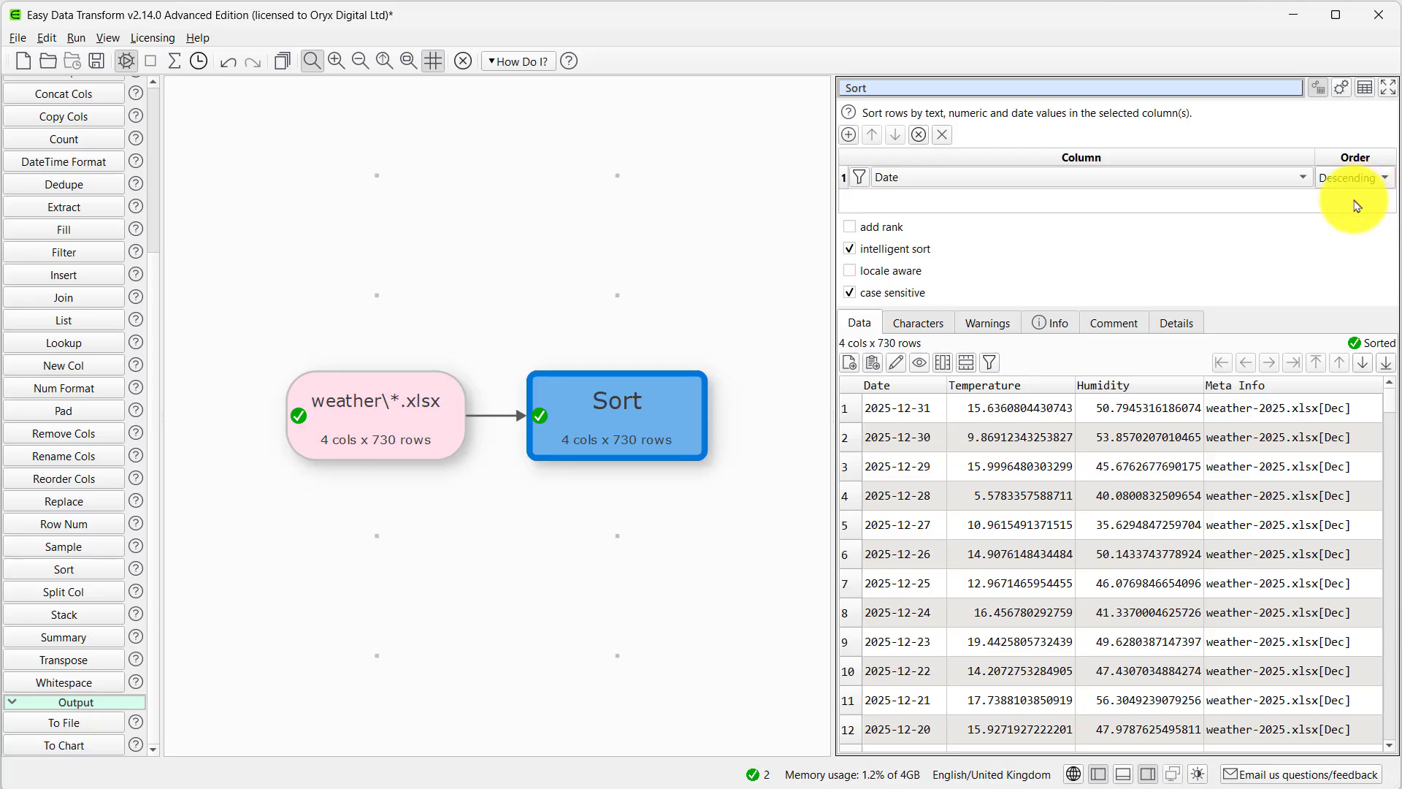
- Output the sorted data to an Excel XLSX file named weather-combined in the Desktop data folder
click(111, 724)
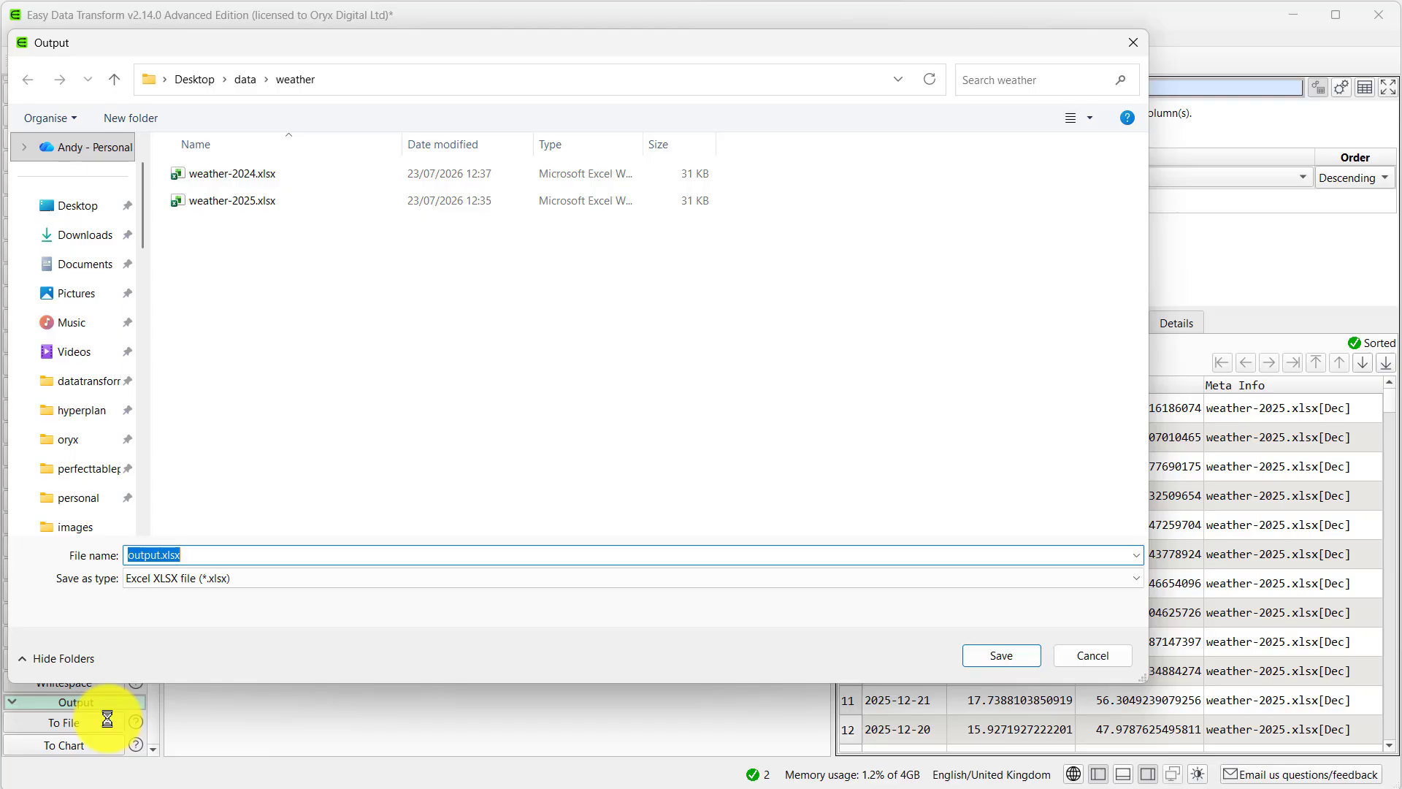
click(246, 80)
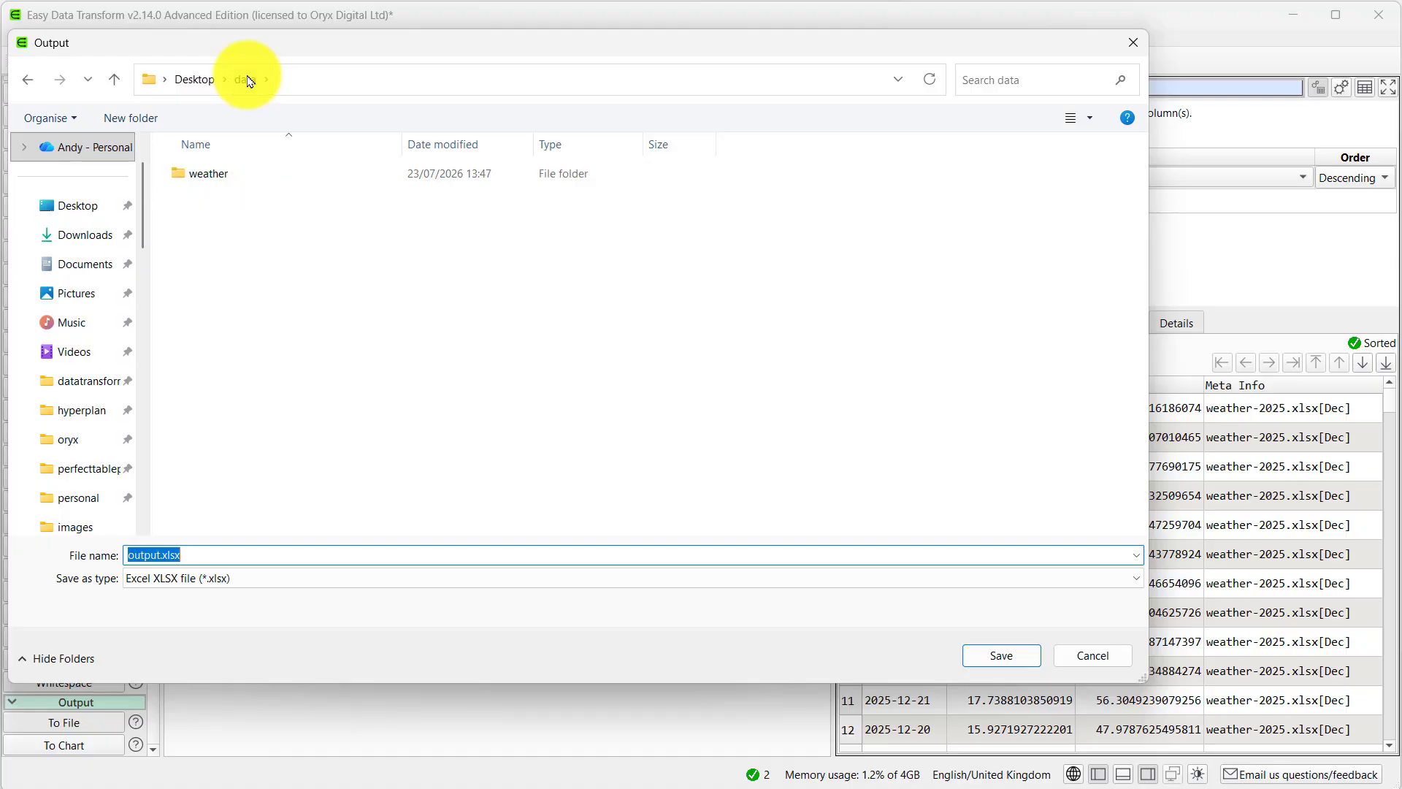
text(we)
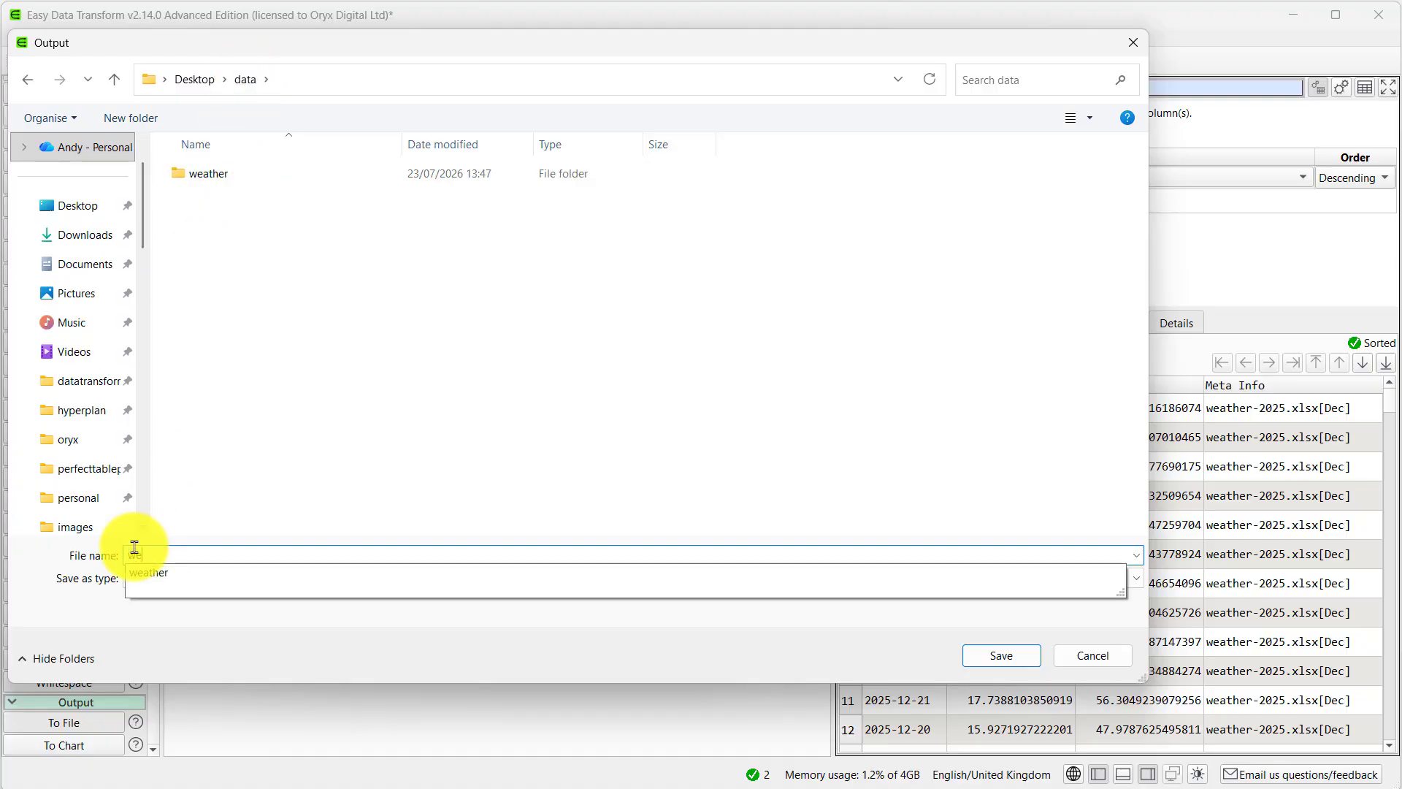
text(ather-combined)
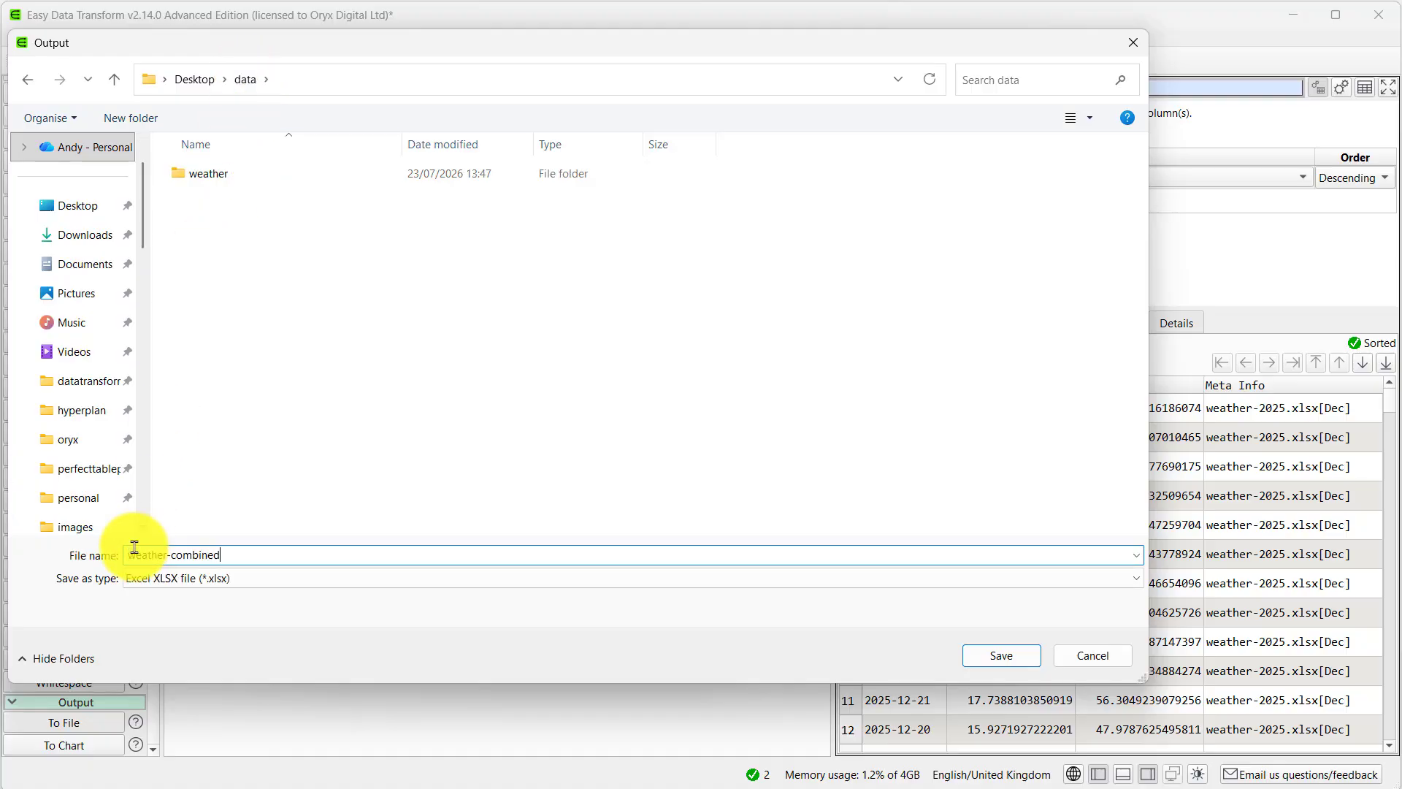
key(Return)
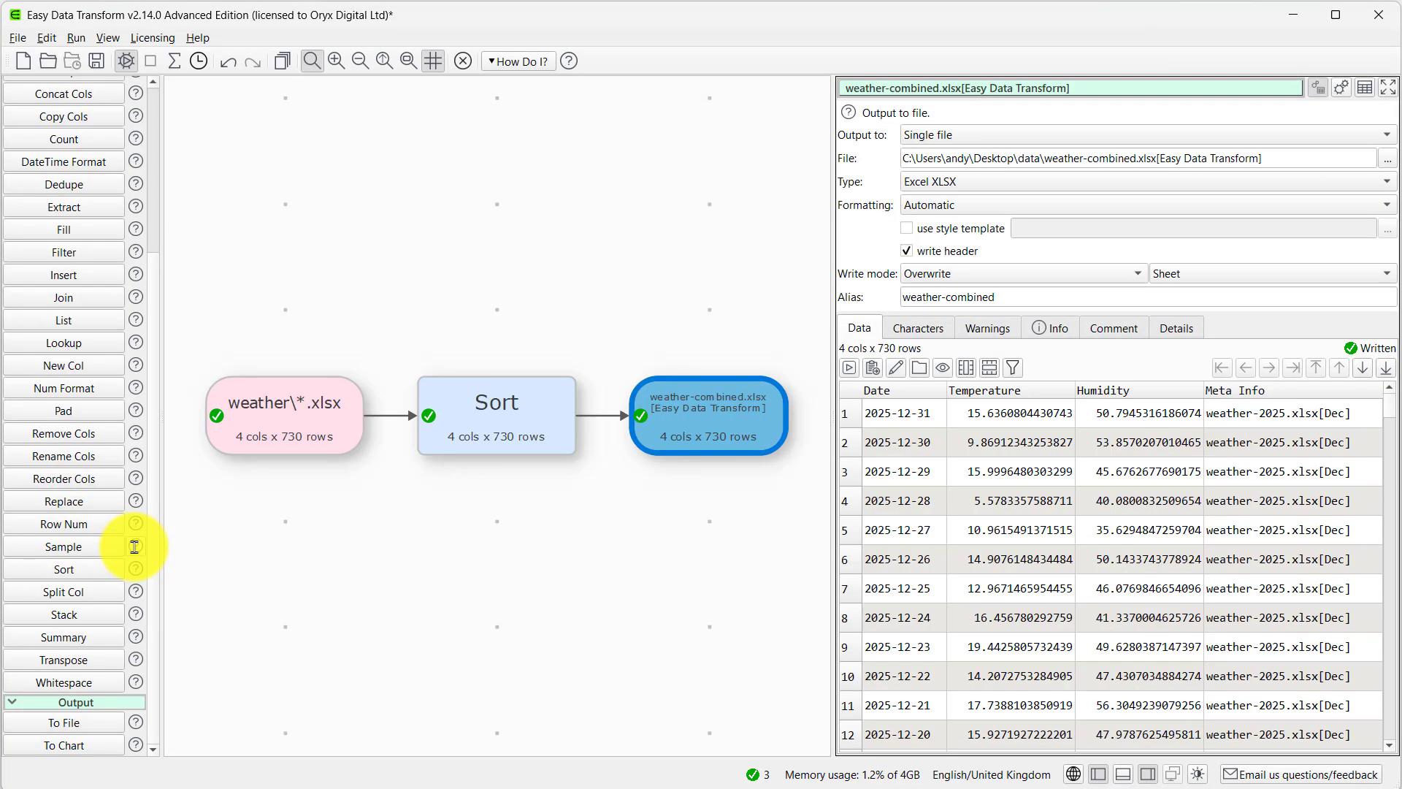
- Open the weather-combined output in Excel, go to its last rows, and fit the Date column's width to its contents
click(897, 368)
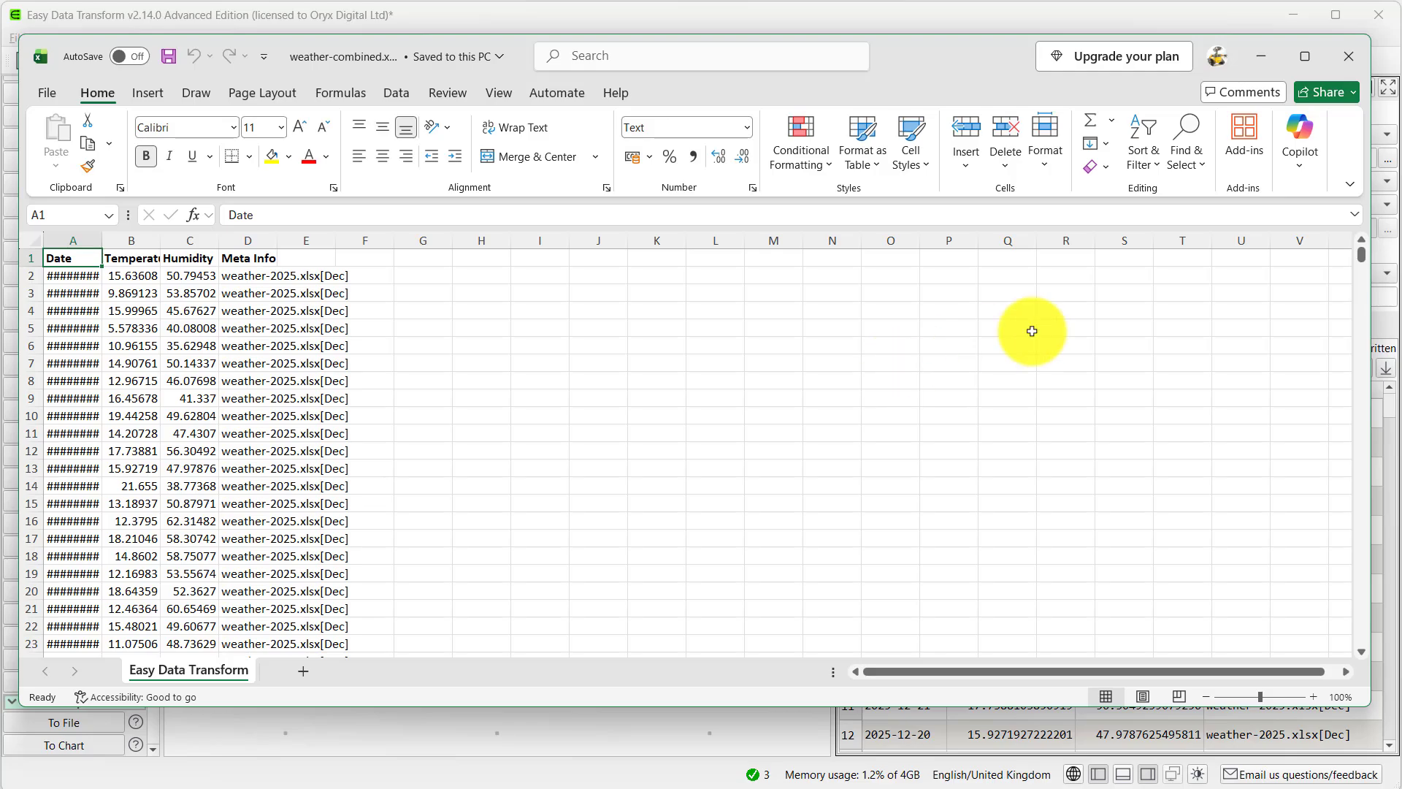
drag(1360, 260, 1390, 659)
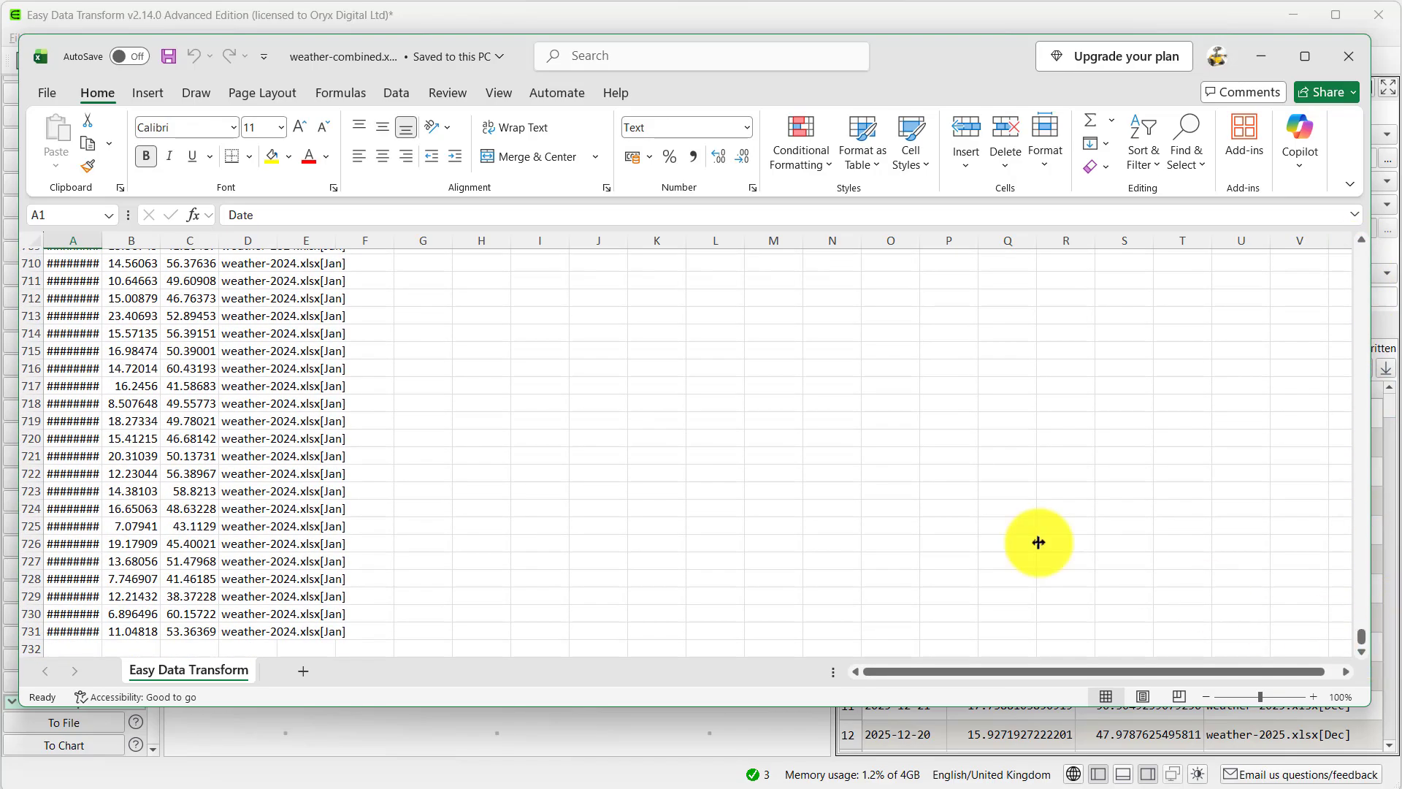
double_click(102, 241)
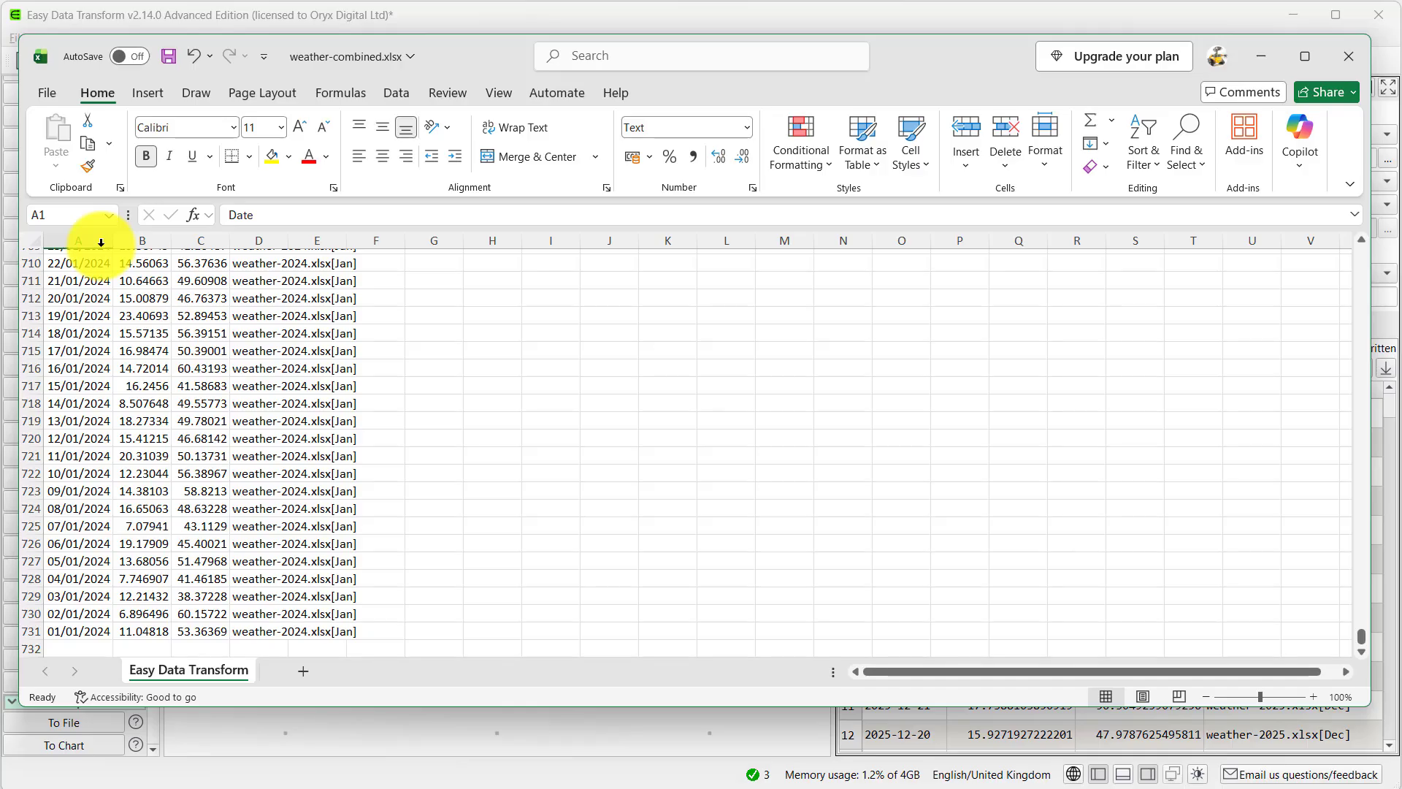